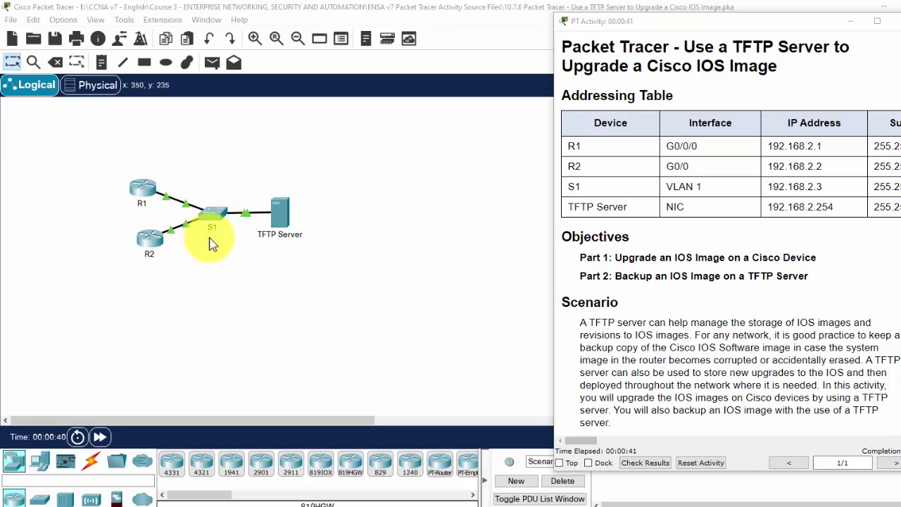
Step: Bring the Part 1 IOS upgrade instructions beside the topology and select the TFTP Server
{"action": "left_click", "coordinate": [305, 185]}
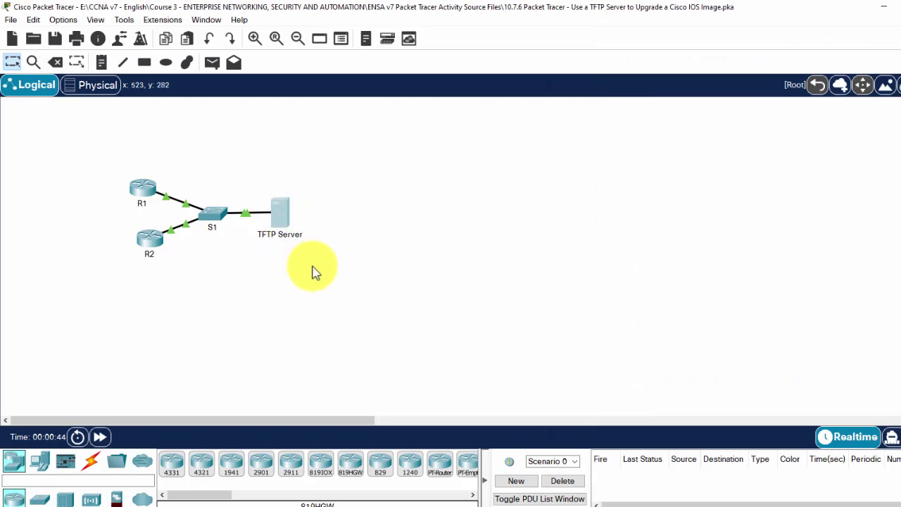
{"action": "key", "text": "alt+Tab"}
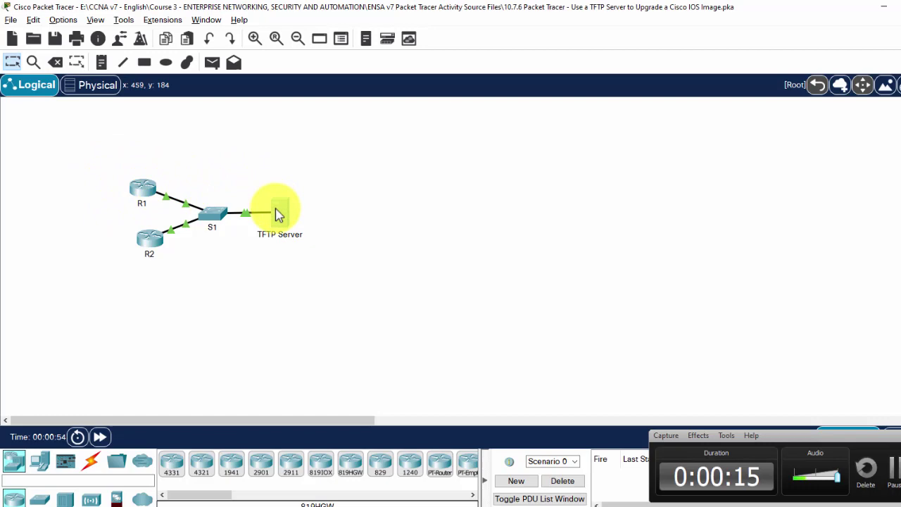
{"action": "mouse_move", "coordinate": [286, 232]}
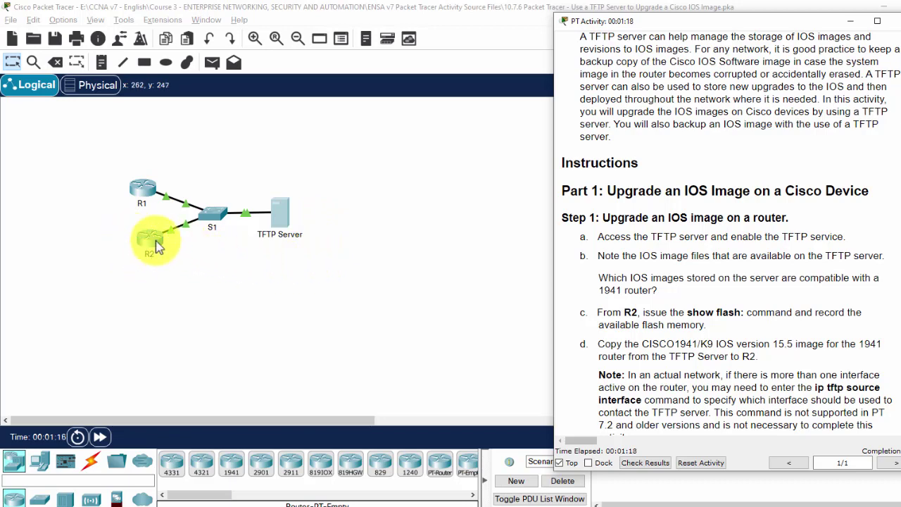
{"action": "left_click", "coordinate": [295, 204]}
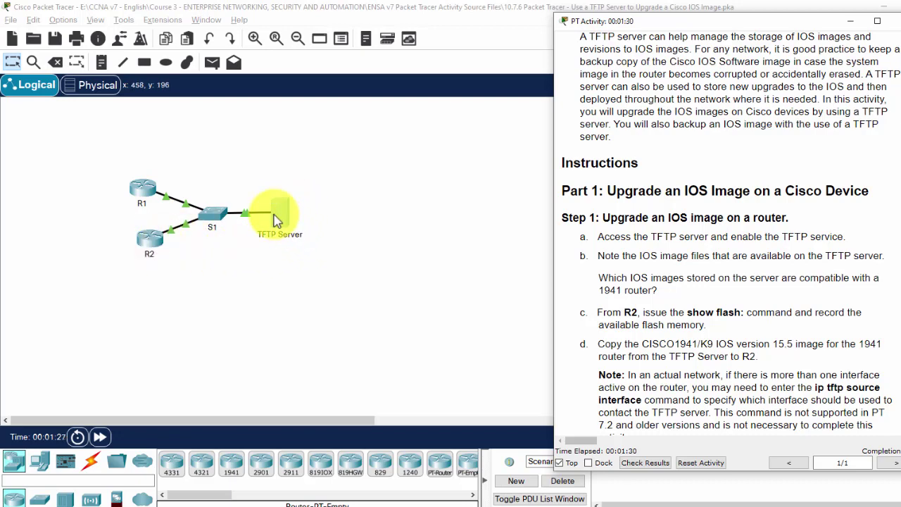
Step: Turn the TFTP Server's TFTP service on and locate c1900-universalk9-mz.SPA.155-3.M4a.bin
{"action": "left_click", "coordinate": [275, 220]}
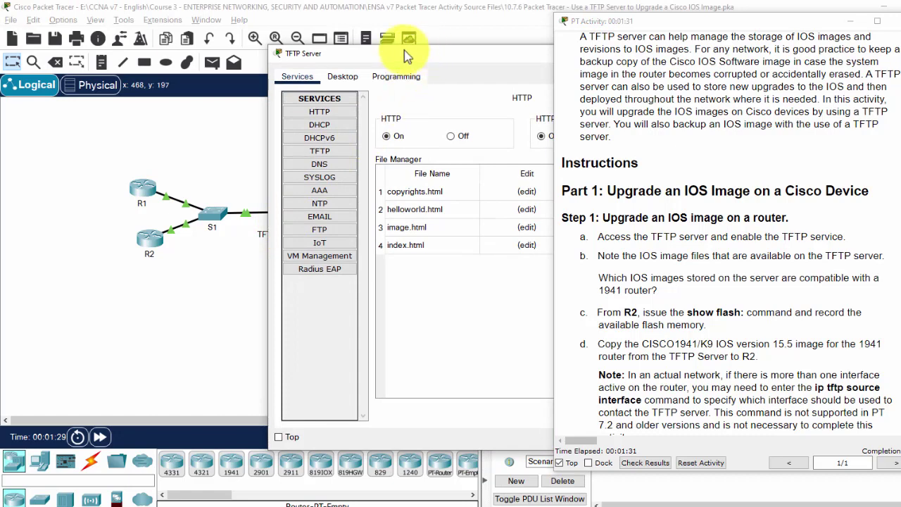
{"action": "left_click_drag", "start_coordinate": [404, 50], "coordinate": [265, 37]}
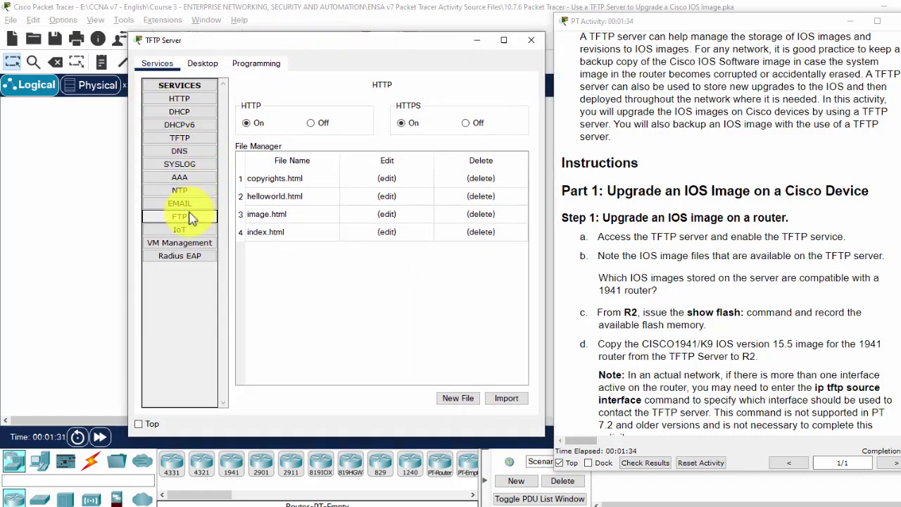
{"action": "left_click", "coordinate": [187, 140]}
{"action": "left_click", "coordinate": [378, 110]}
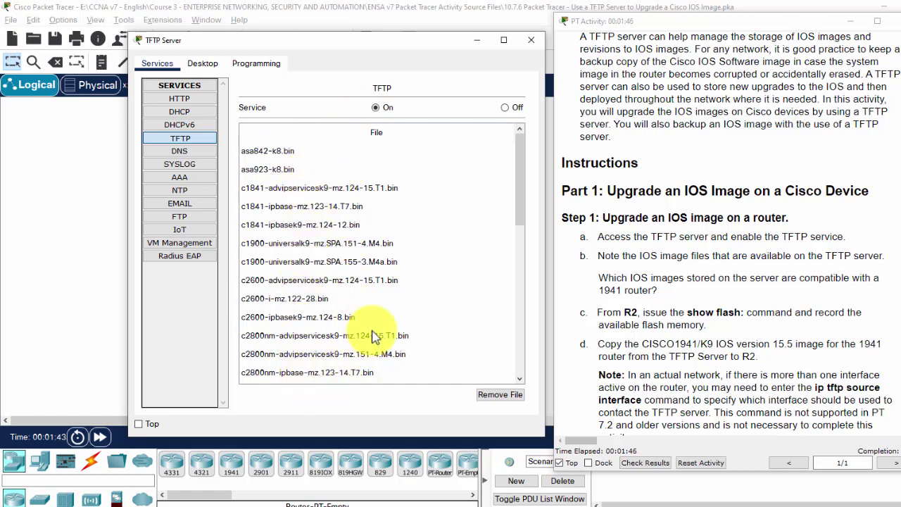
{"action": "left_click", "coordinate": [312, 264]}
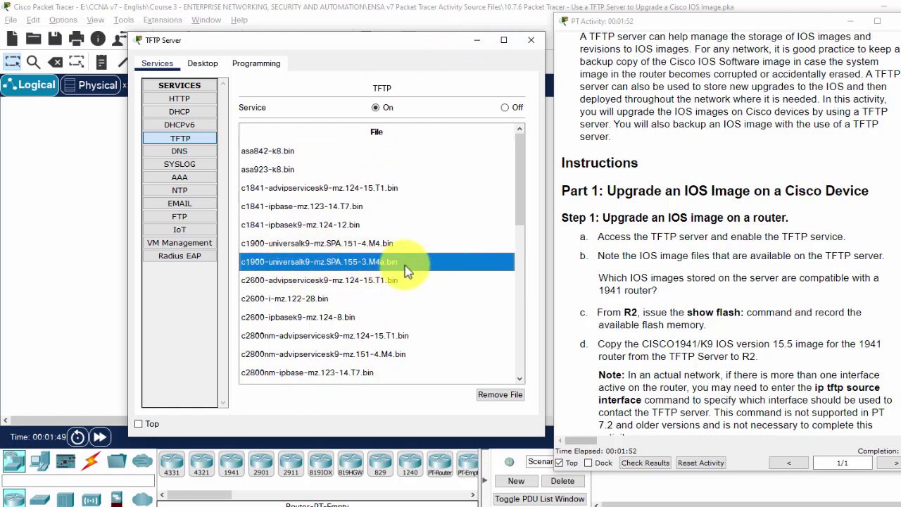
{"action": "left_click_drag", "start_coordinate": [345, 47], "coordinate": [442, 50]}
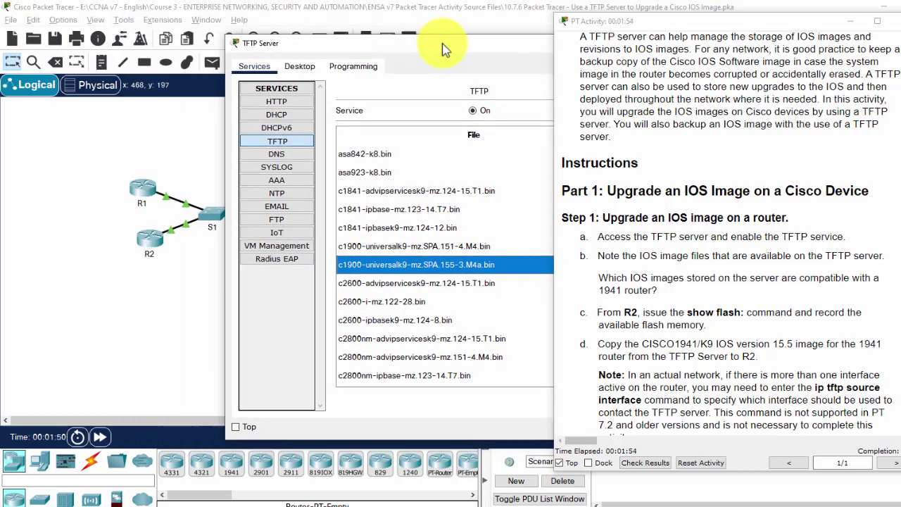
Step: Open R2's CLI, enter privileged mode and run show flash
{"action": "left_click", "coordinate": [161, 283]}
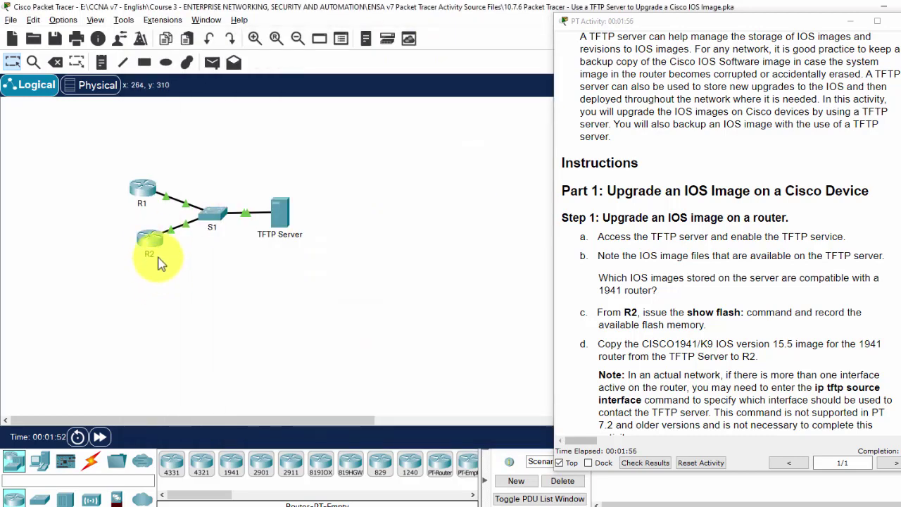
{"action": "left_click", "coordinate": [150, 241]}
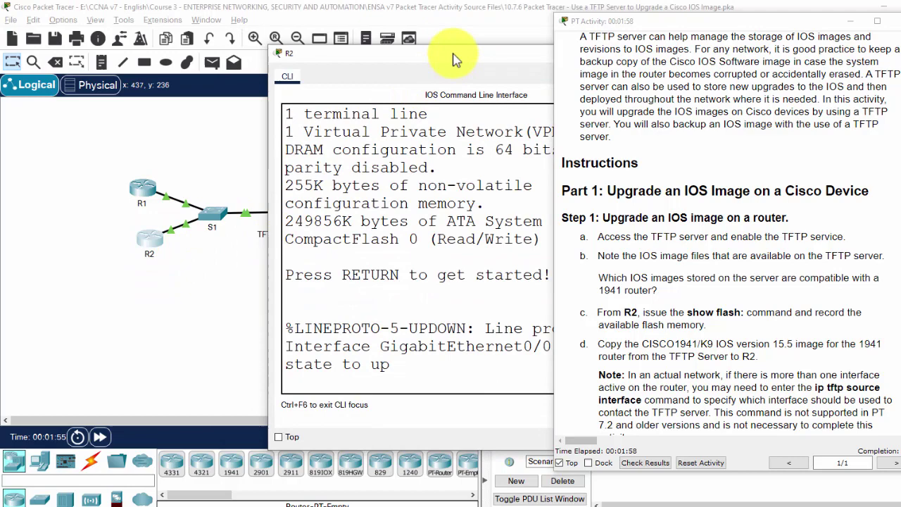
{"action": "left_click_drag", "start_coordinate": [461, 53], "coordinate": [295, 10]}
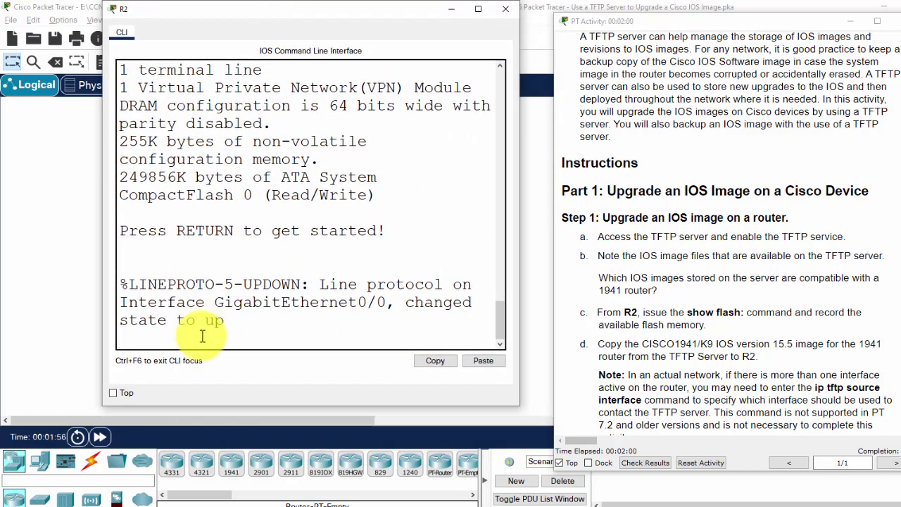
{"action": "key", "text": "Return"}
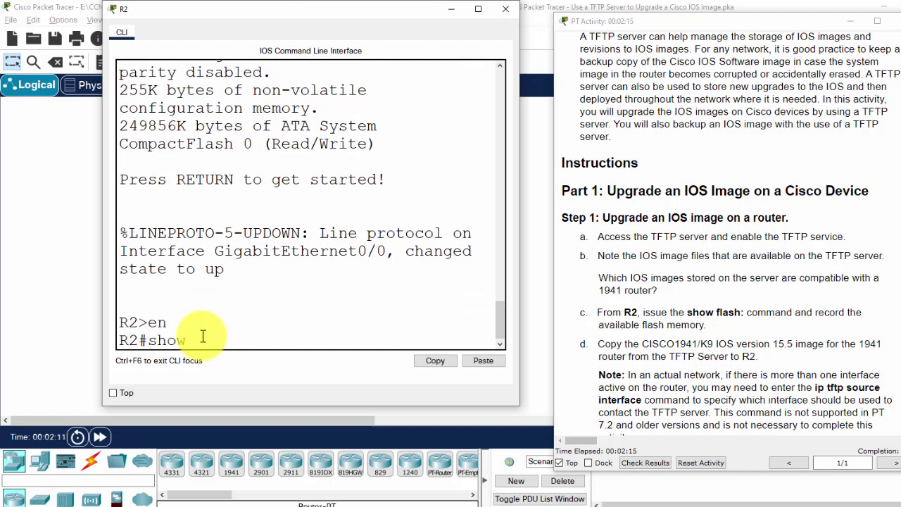
{"action": "key", "text": "Return"}
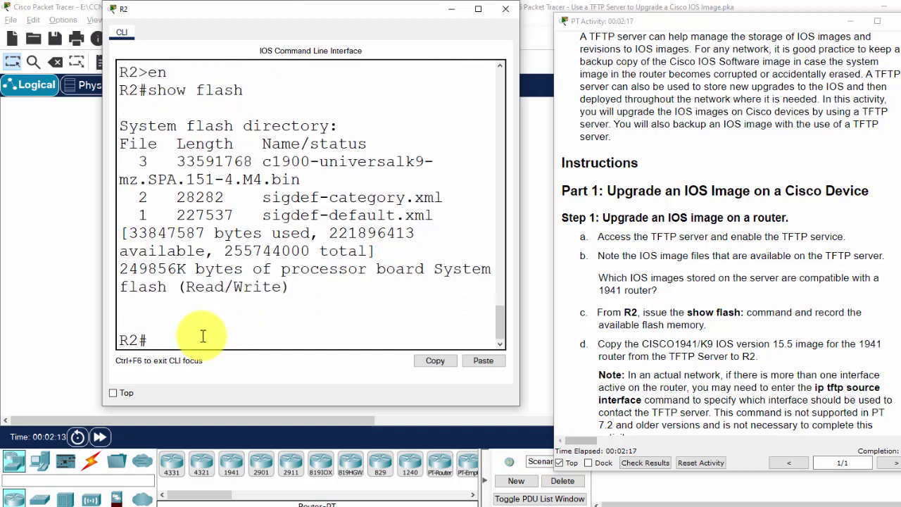
Step: Highlight the c1900-universalk9-mz.SPA.151-4.M4.bin image and the 221896413 bytes available
{"action": "left_click", "coordinate": [479, 10]}
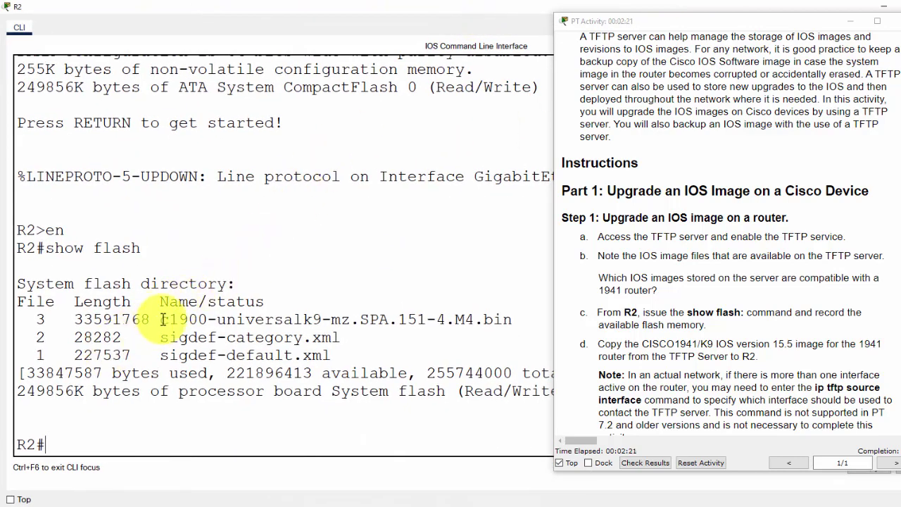
{"action": "left_click_drag", "start_coordinate": [162, 319], "coordinate": [381, 320]}
{"action": "left_click_drag", "start_coordinate": [455, 313], "coordinate": [518, 313]}
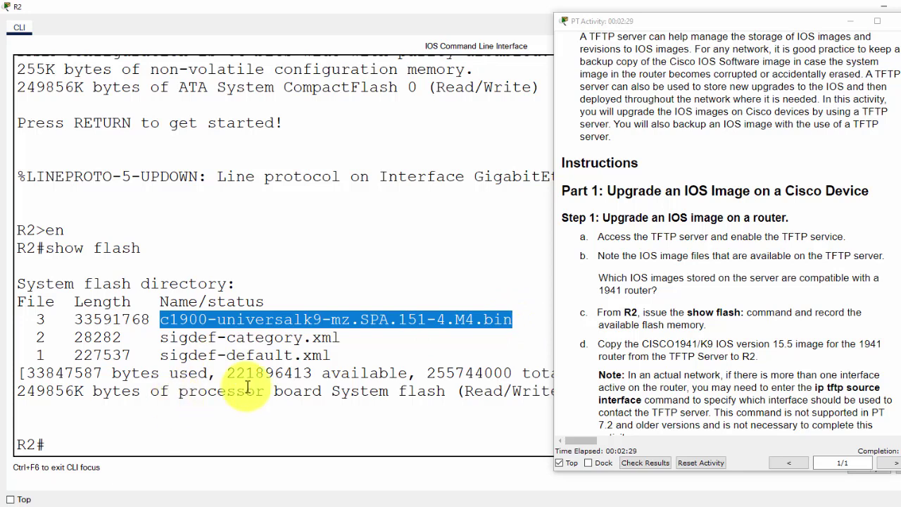
{"action": "left_click_drag", "start_coordinate": [236, 374], "coordinate": [412, 373]}
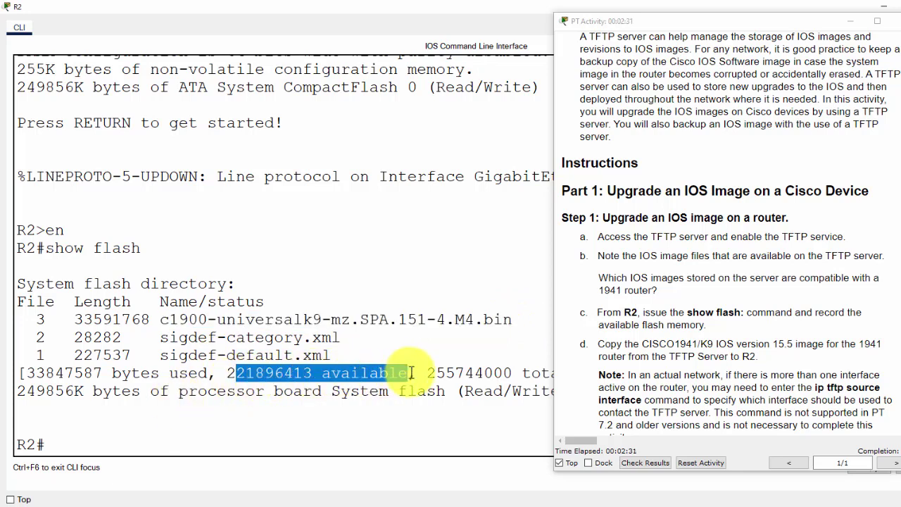
{"action": "left_click", "coordinate": [115, 446]}
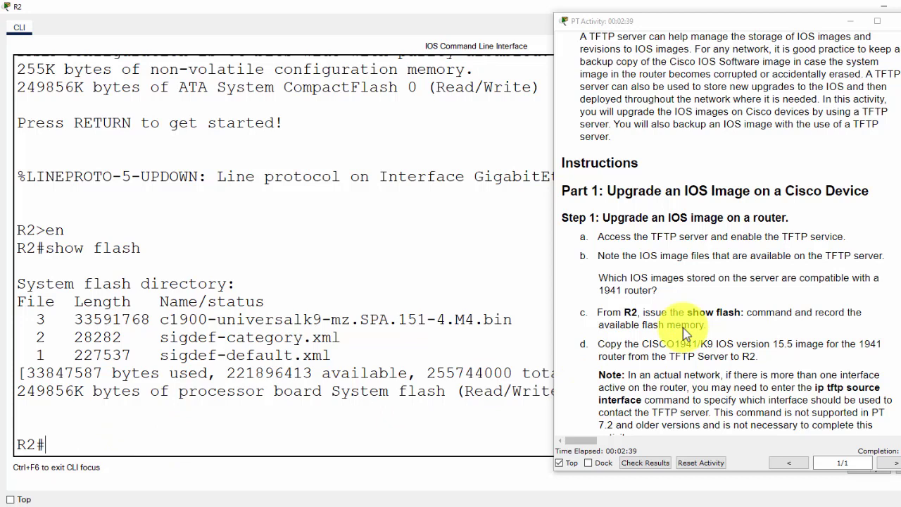
{"action": "scroll", "coordinate": [683, 329], "scroll_direction": "down", "scroll_amount": 4}
Step: Start copy tftp: flash: on R2 with remote host 192.168.2.254
{"action": "left_click_drag", "start_coordinate": [624, 312], "coordinate": [729, 312]}
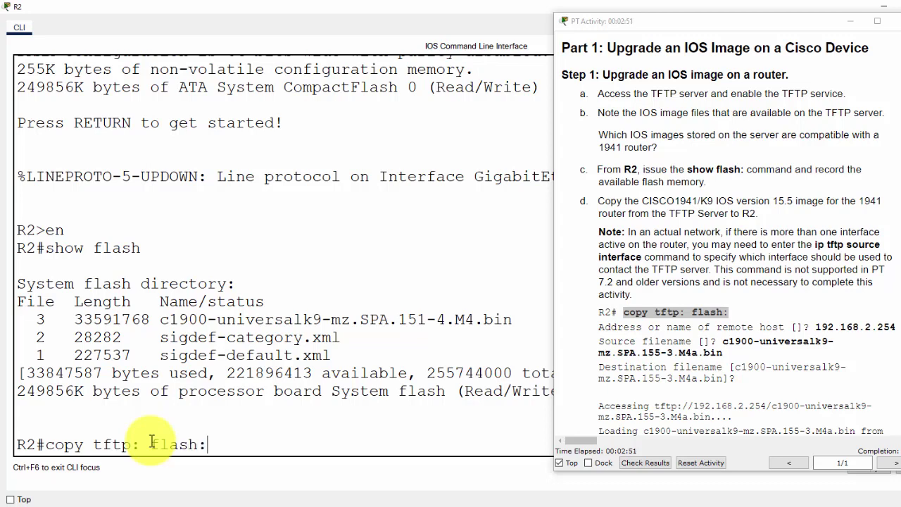
{"action": "key", "text": "Return"}
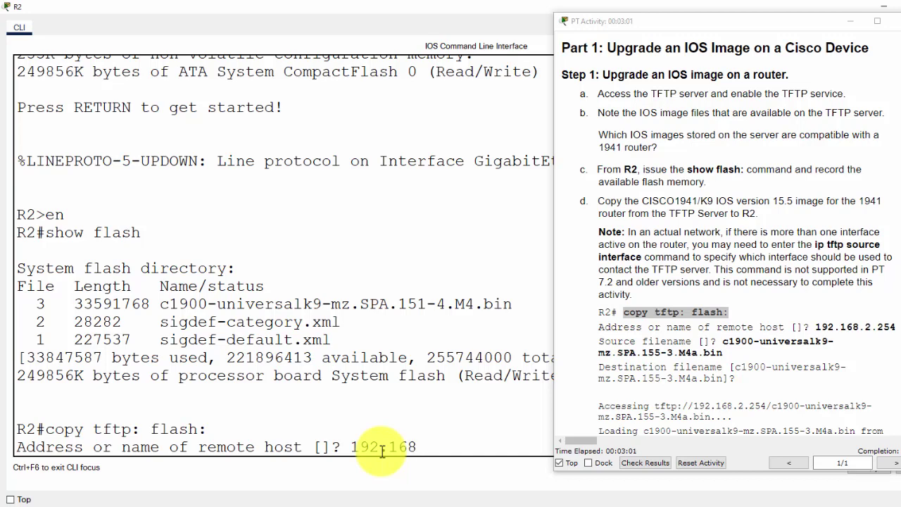
{"action": "key", "text": "Return"}
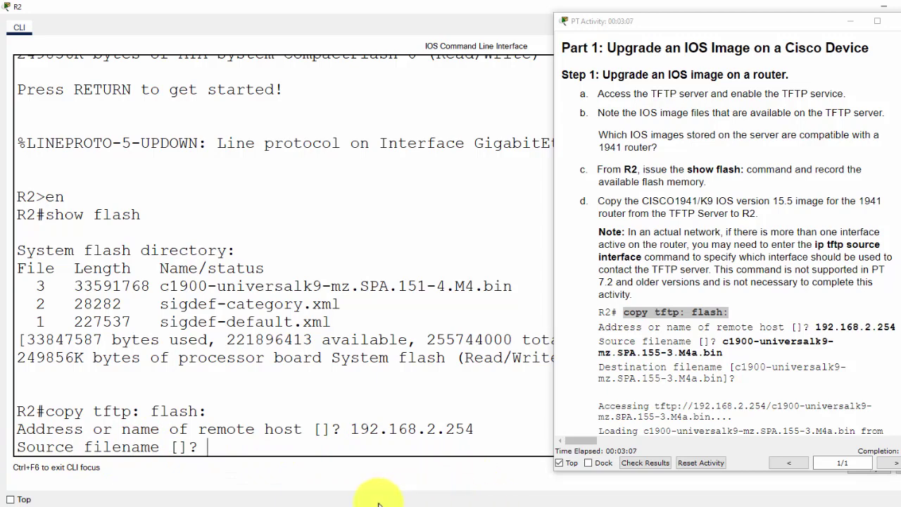
{"action": "mouse_move", "coordinate": [366, 502]}
{"action": "left_click", "coordinate": [238, 483]}
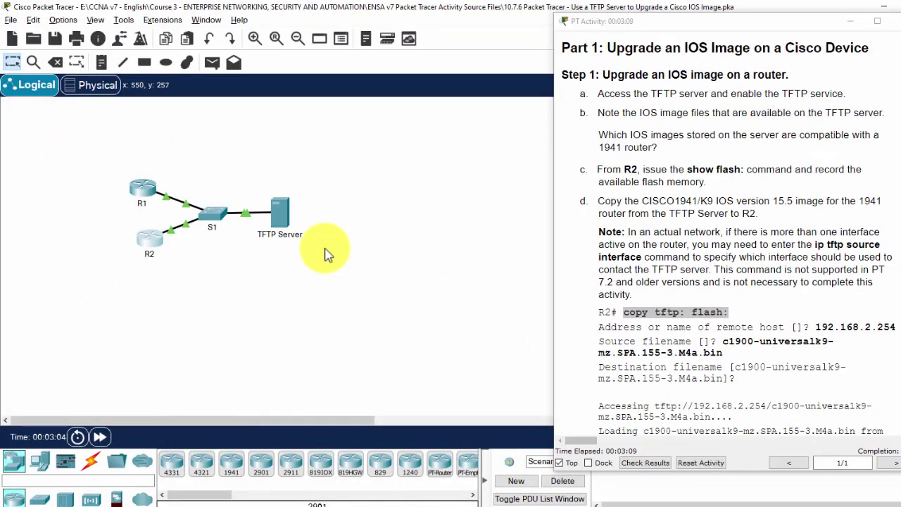
{"action": "left_click", "coordinate": [295, 268]}
{"action": "left_click", "coordinate": [423, 265]}
{"action": "left_click_drag", "start_coordinate": [417, 43], "coordinate": [235, 29]}
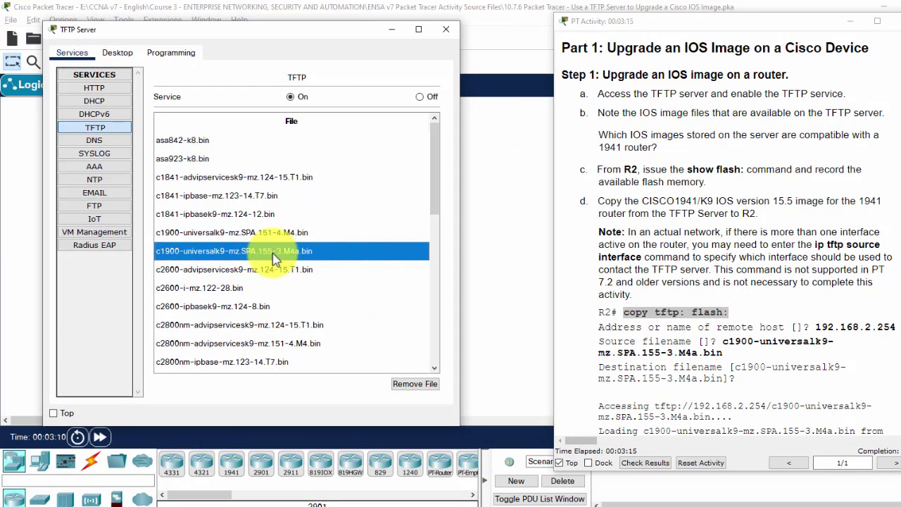
{"action": "left_click", "coordinate": [391, 32]}
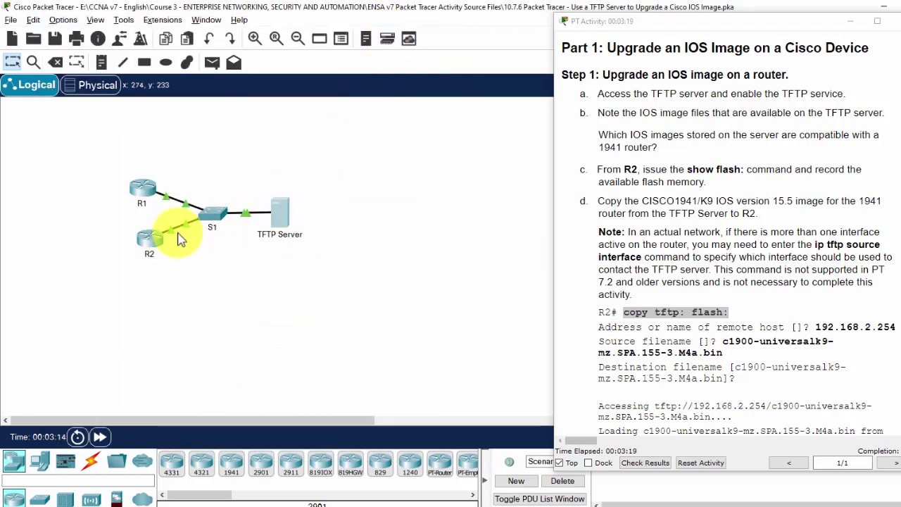
{"action": "left_click", "coordinate": [149, 244]}
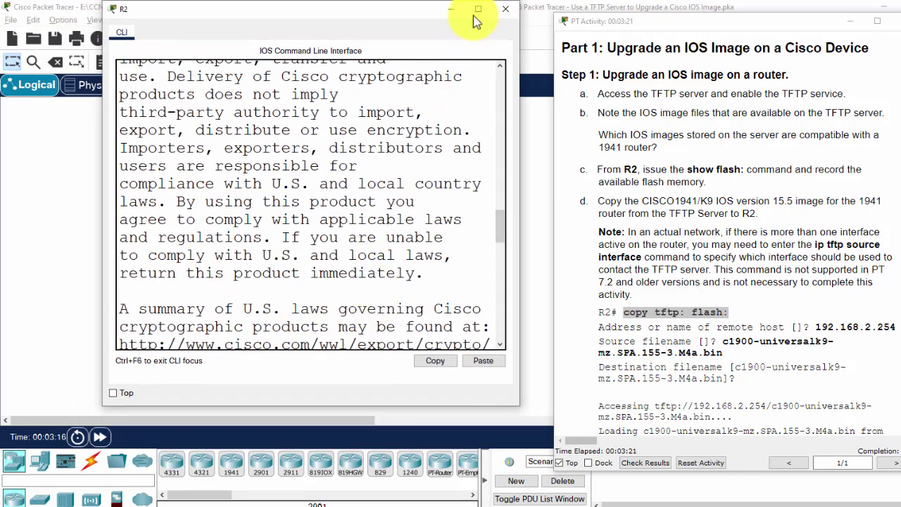
Step: Give c1900-universalk9-mz.SPA.155-3.M4a.bin as source, keep the default destination name, and copy
{"action": "left_click", "coordinate": [478, 10]}
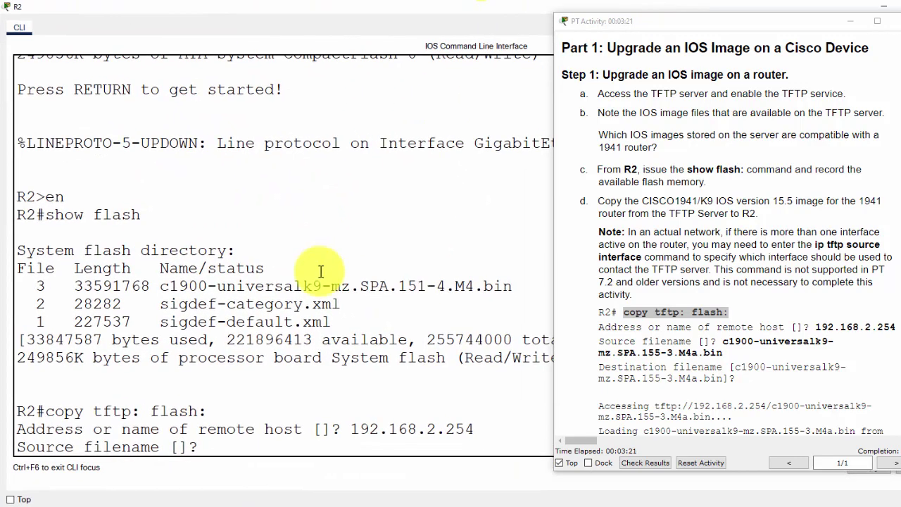
{"action": "right_click", "coordinate": [223, 448]}
{"action": "left_click", "coordinate": [253, 468]}
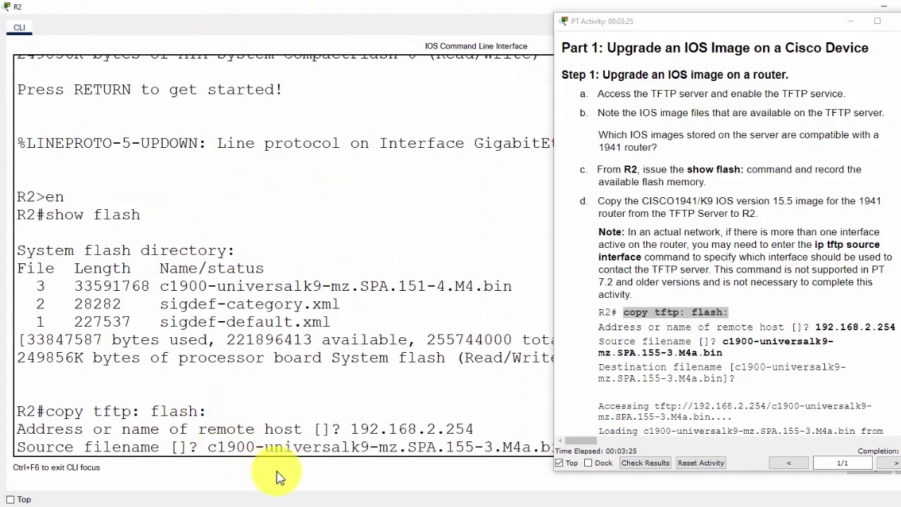
{"action": "key", "text": "Return"}
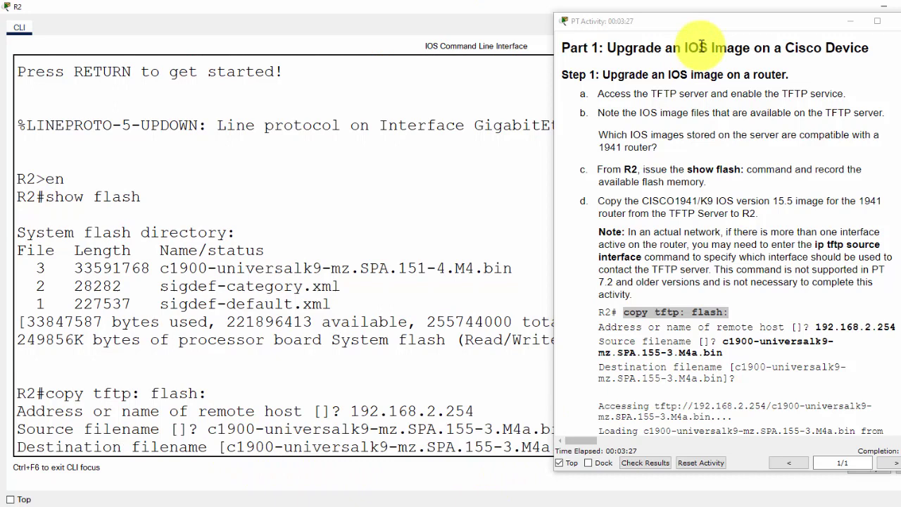
{"action": "left_click_drag", "start_coordinate": [717, 28], "coordinate": [810, 15]}
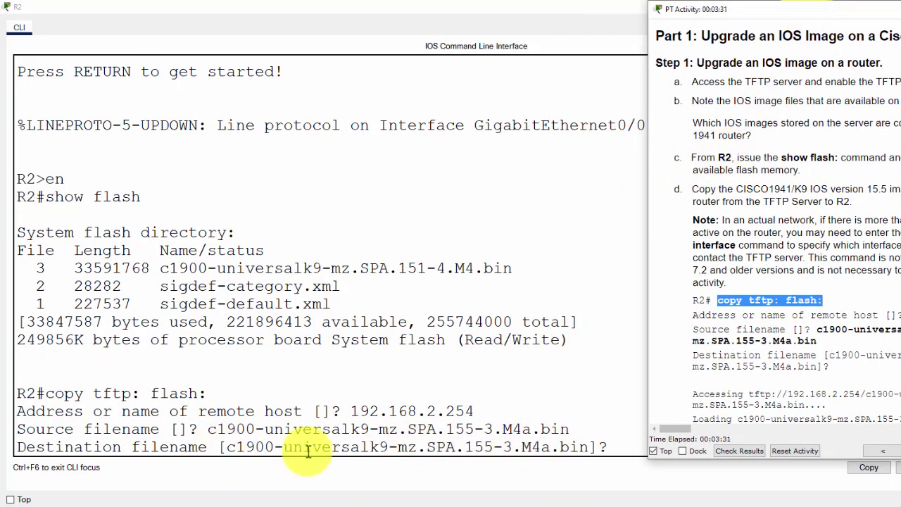
{"action": "left_click", "coordinate": [631, 451]}
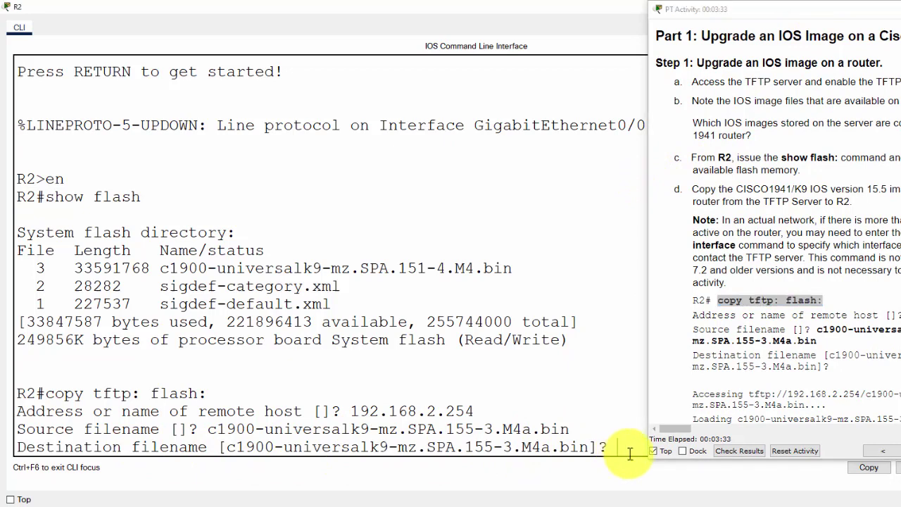
{"action": "key", "text": "Return"}
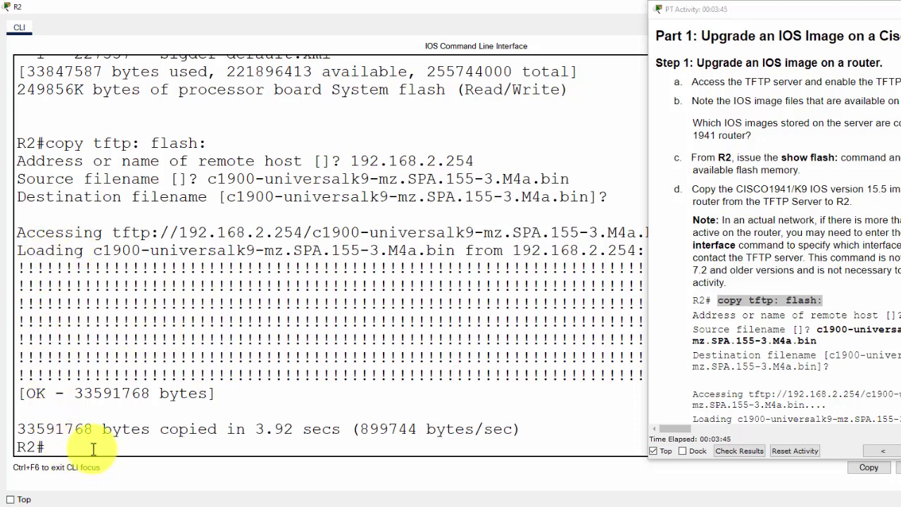
Step: Run show flash on R2 and highlight the 151-4.M4 and 155-3.M4a image names
{"action": "key", "text": "Return"}
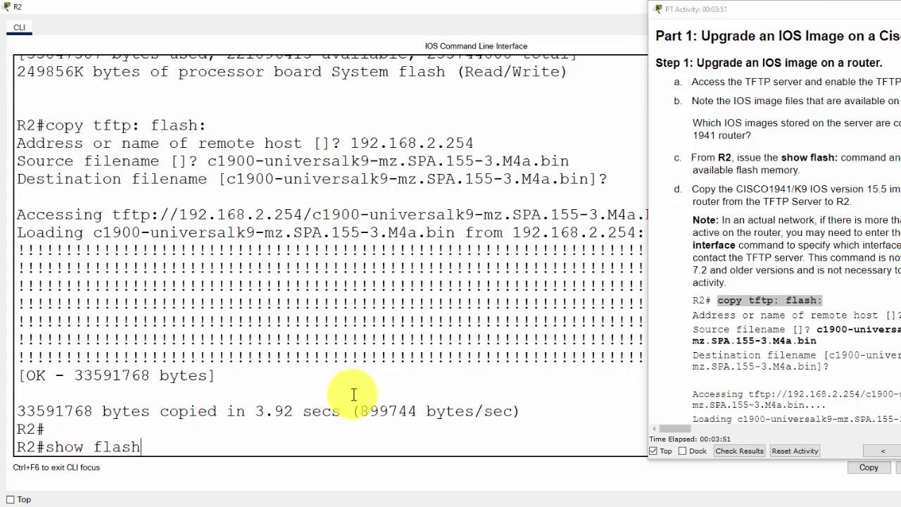
{"action": "key", "text": "Return"}
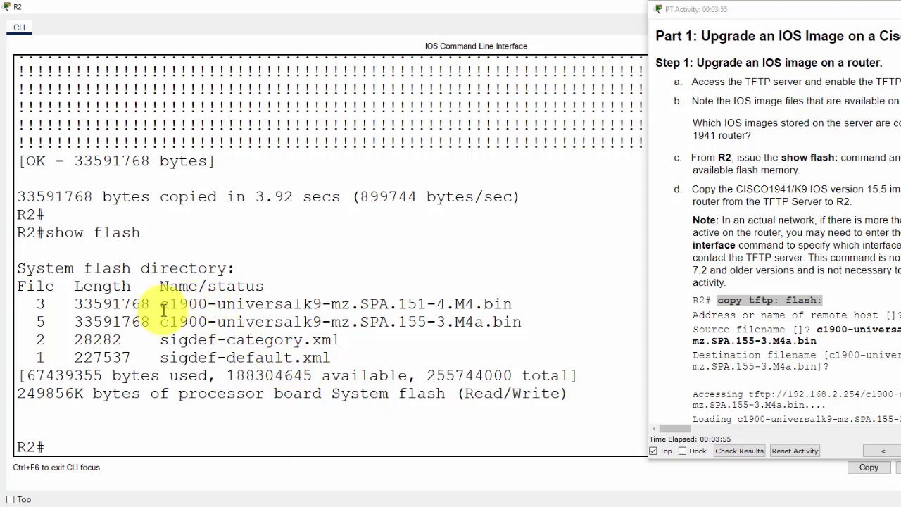
{"action": "left_click_drag", "start_coordinate": [159, 304], "coordinate": [519, 301]}
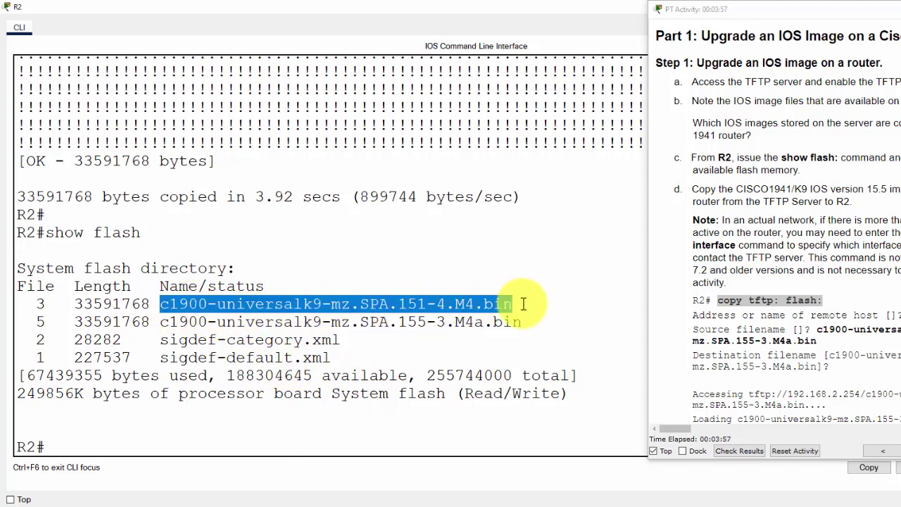
{"action": "left_click_drag", "start_coordinate": [161, 322], "coordinate": [527, 329]}
{"action": "key", "text": "ctrl+c"}
Step: Set R2's boot system to c1900-universalk9-mz.SPA.155-3.M4a.bin in global configuration
{"action": "left_click", "coordinate": [111, 447]}
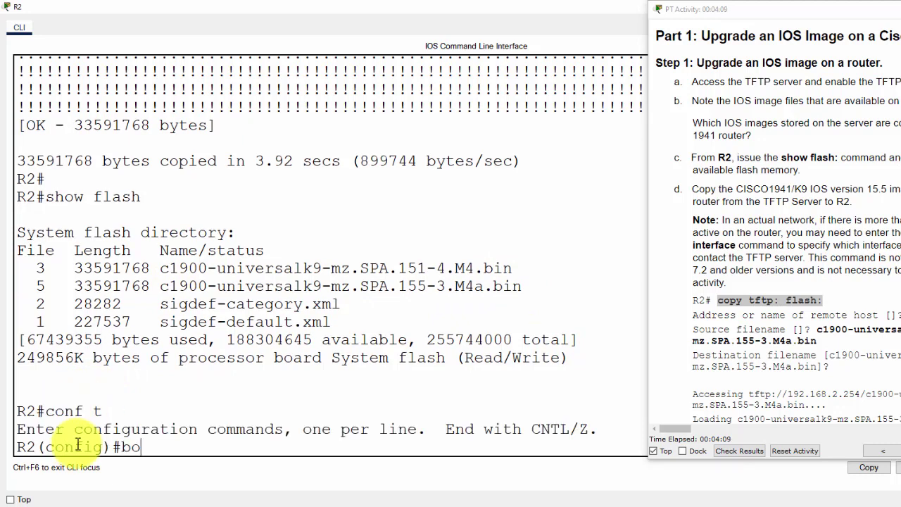
{"action": "key", "text": "Tab"}
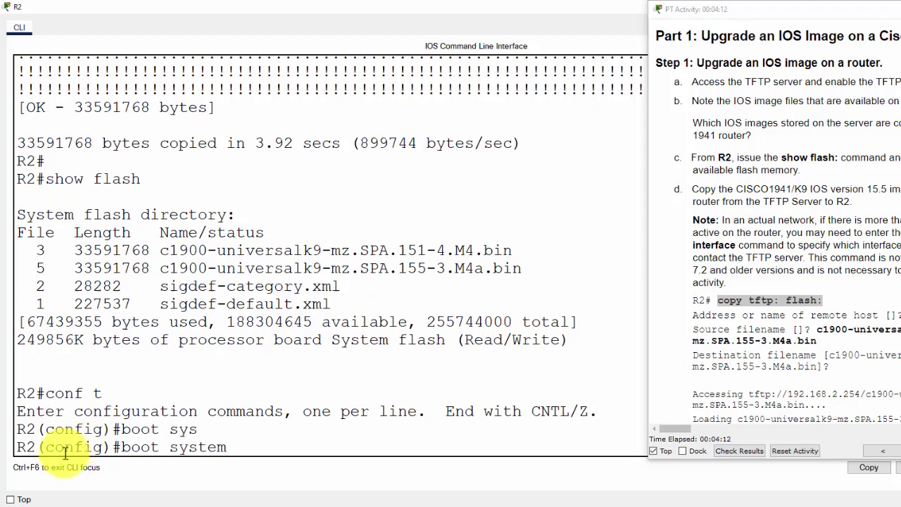
{"action": "right_click", "coordinate": [235, 451]}
{"action": "left_click", "coordinate": [261, 469]}
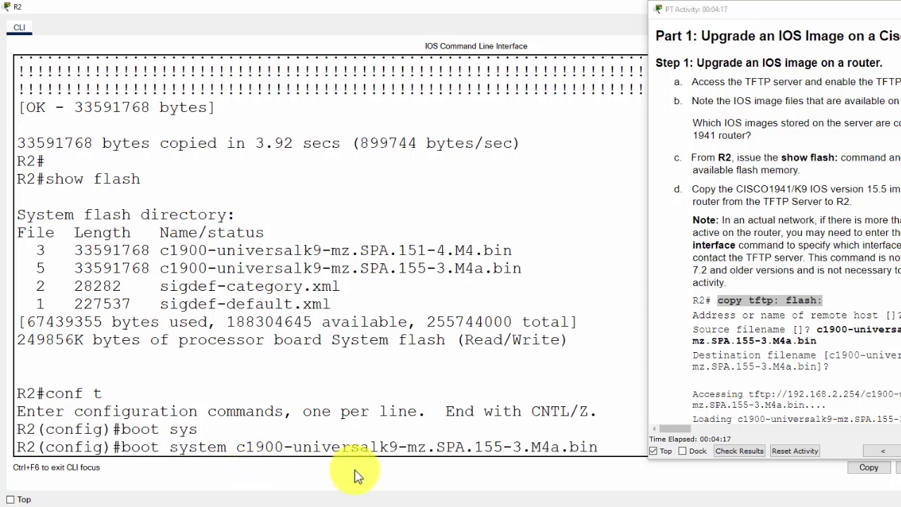
{"action": "key", "text": "Return"}
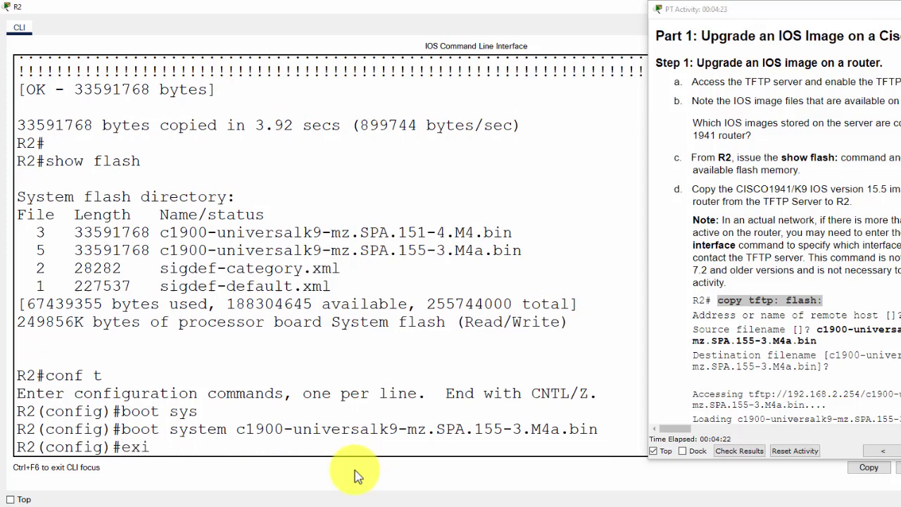
Step: Exit configuration mode, save running-config to startup-config, and reload R2
{"action": "type", "text": "t"}
{"action": "key", "text": "Return"}
{"action": "key", "text": "Return"}
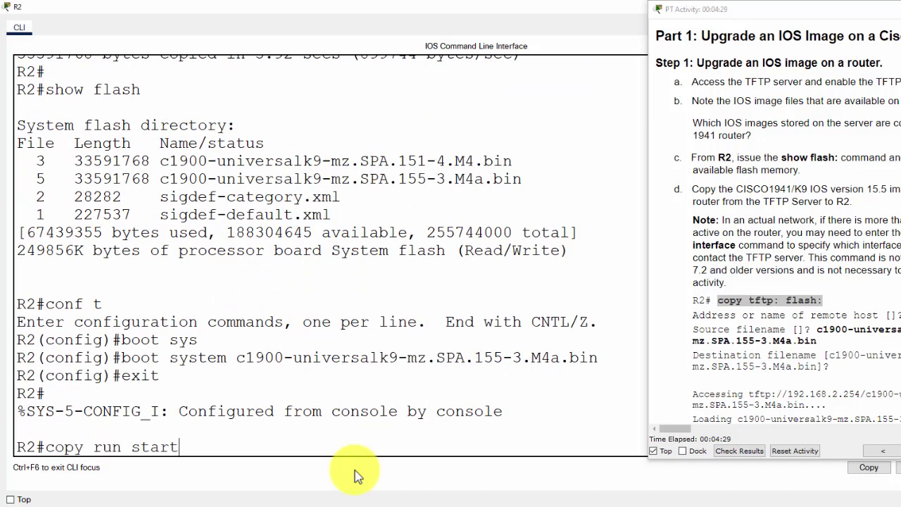
{"action": "key", "text": "Return"}
{"action": "key", "text": "Return"}
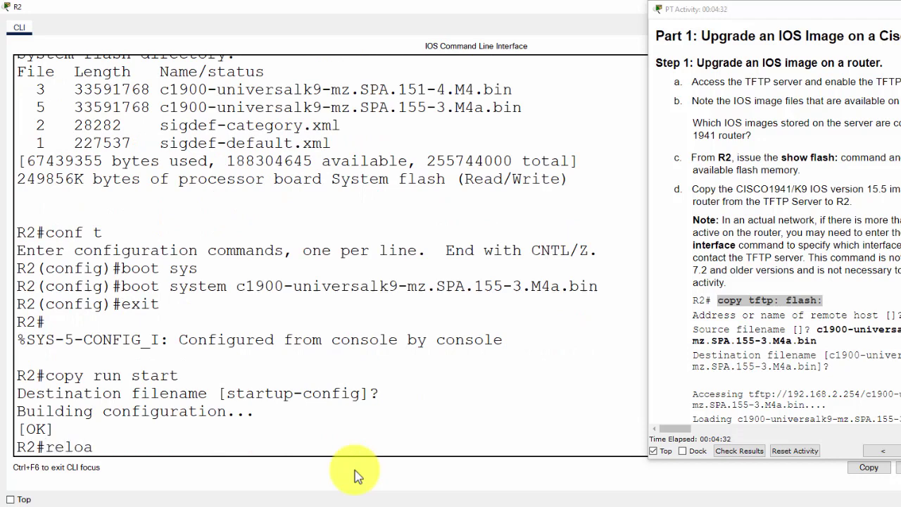
{"action": "type", "text": "reload"}
{"action": "key", "text": "Return"}
{"action": "key", "text": "Return"}
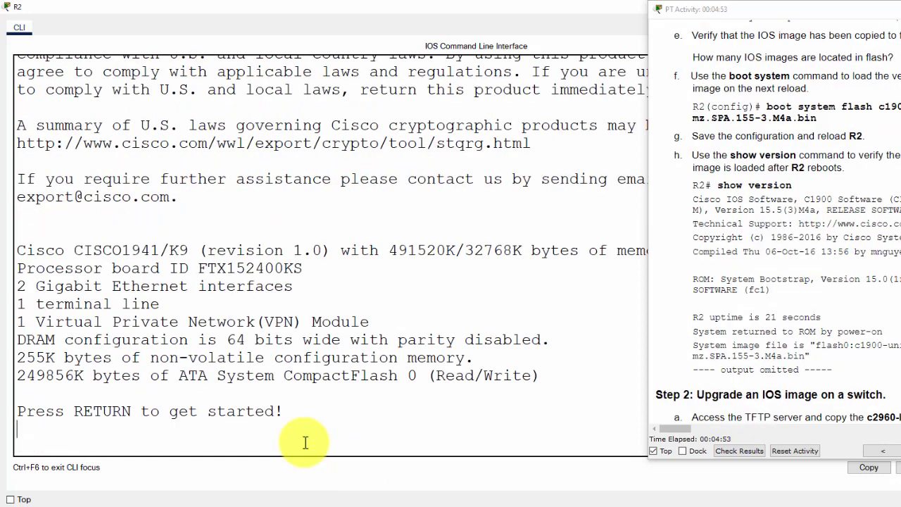
Step: Run show version on R2 and highlight the System image file line for 155-3.M4a
{"action": "key", "text": "Return"}
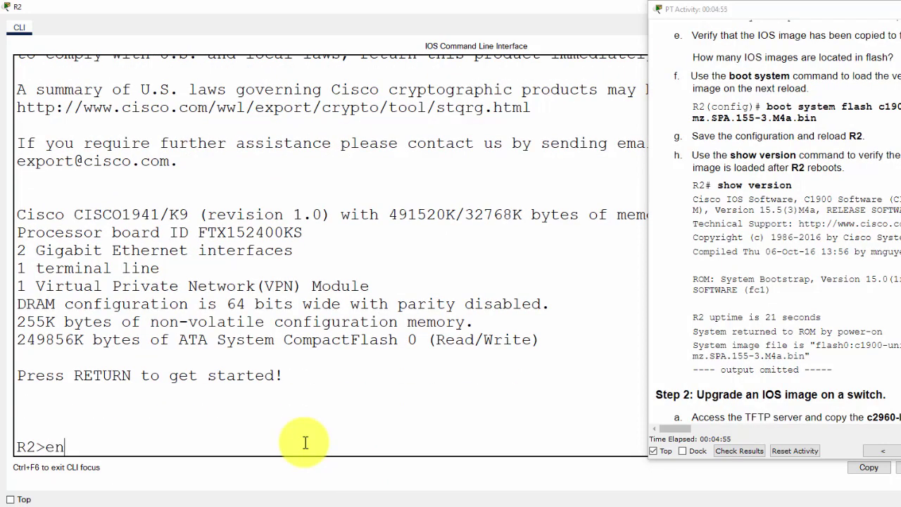
{"action": "key", "text": "Return"}
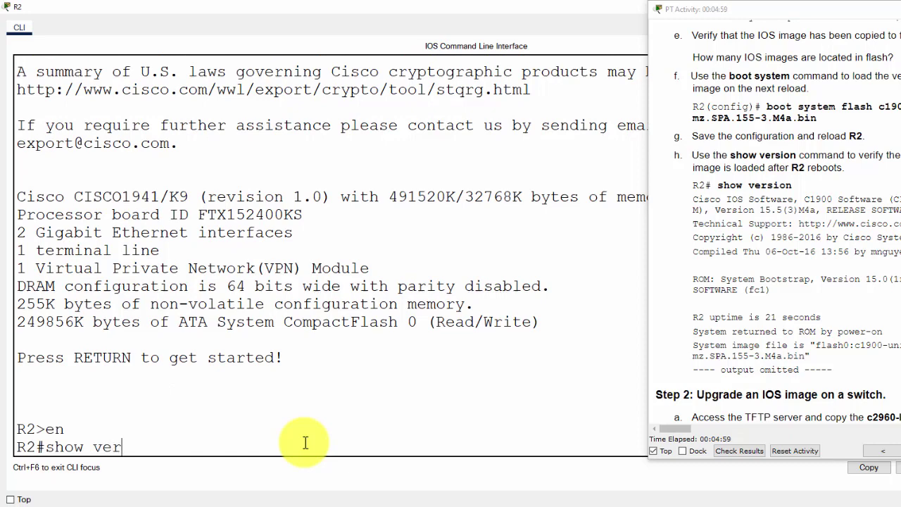
{"action": "key", "text": "Return"}
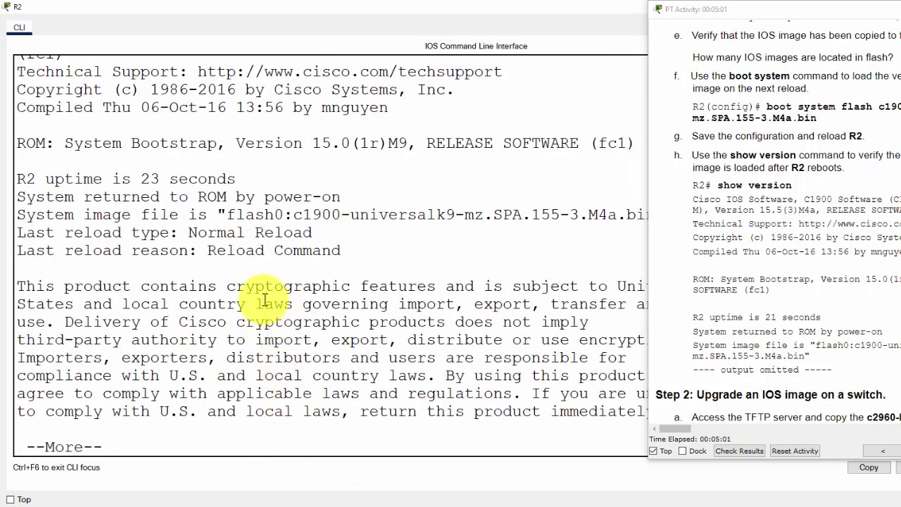
{"action": "scroll", "coordinate": [265, 299], "scroll_direction": "up", "scroll_amount": 3}
{"action": "scroll", "coordinate": [265, 299], "scroll_direction": "up", "scroll_amount": 1}
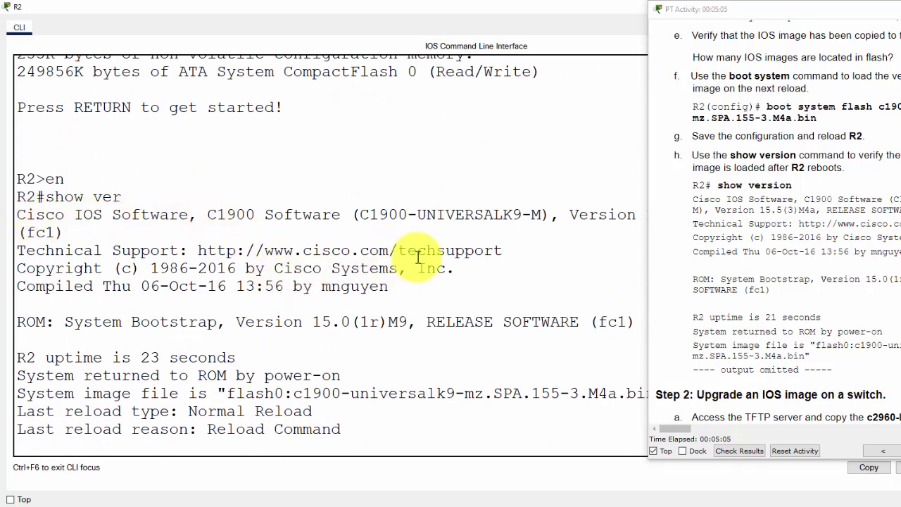
{"action": "left_click", "coordinate": [879, 9]}
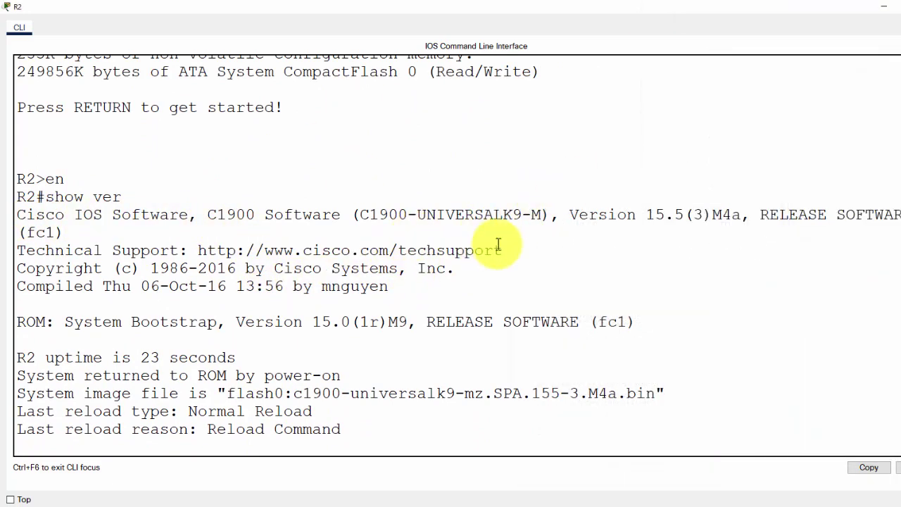
{"action": "scroll", "coordinate": [369, 252], "scroll_direction": "down", "scroll_amount": 5}
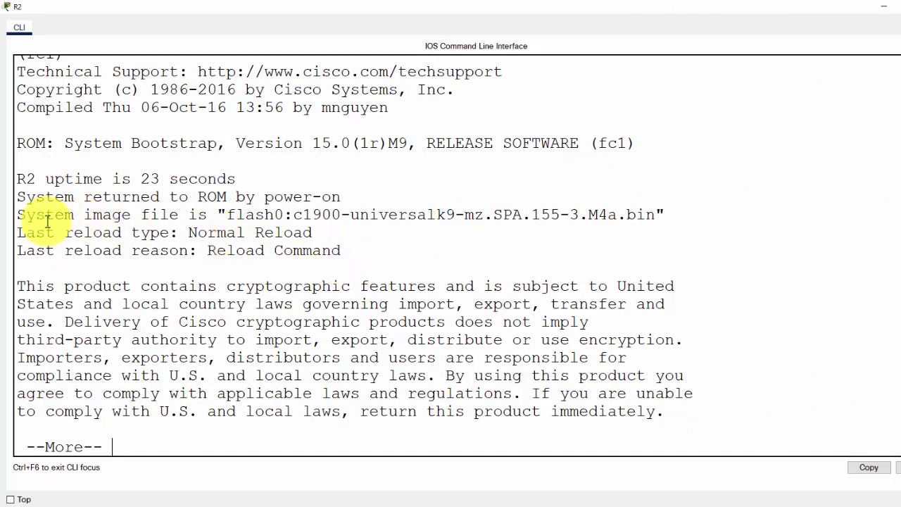
{"action": "left_click_drag", "start_coordinate": [18, 215], "coordinate": [669, 212]}
{"action": "left_click", "coordinate": [667, 213]}
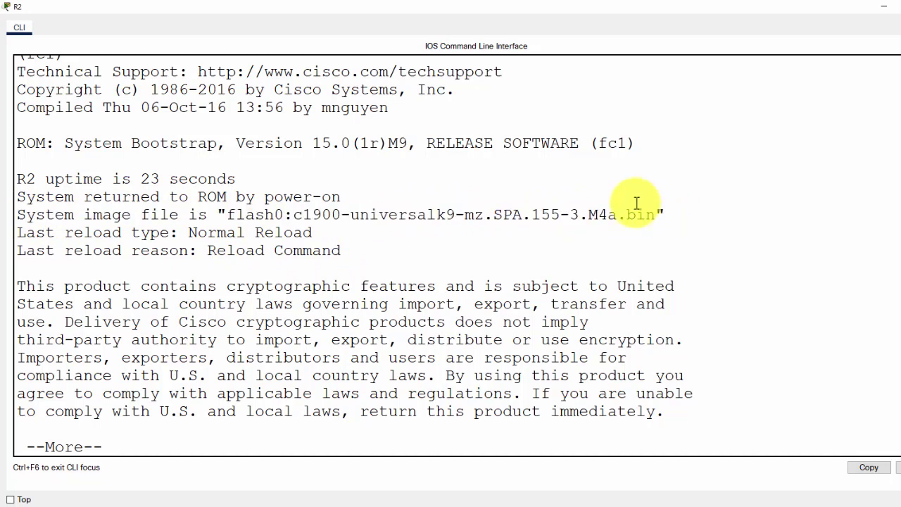
{"action": "left_click", "coordinate": [887, 8]}
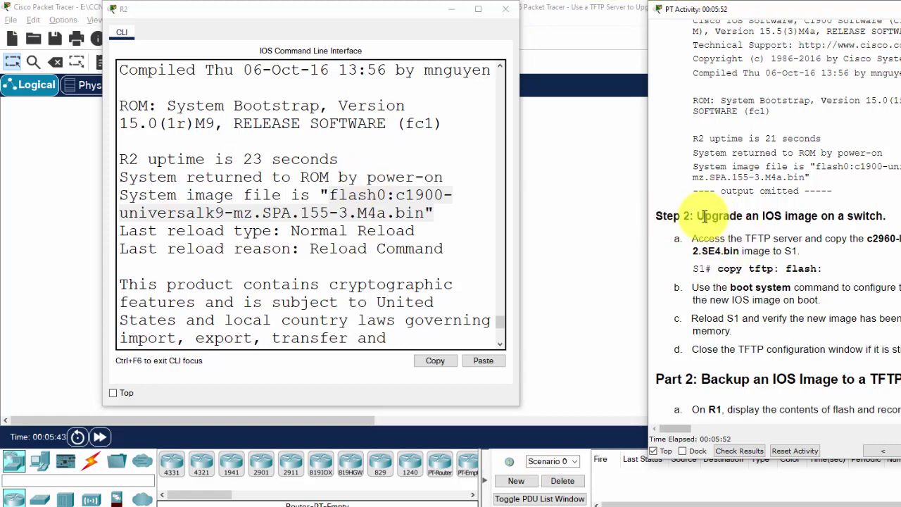
Step: Review the switch upgrade step and its c2960-lanbasek9-mz.150-2.SE4.bin image name
{"action": "left_click_drag", "start_coordinate": [696, 215], "coordinate": [879, 215]}
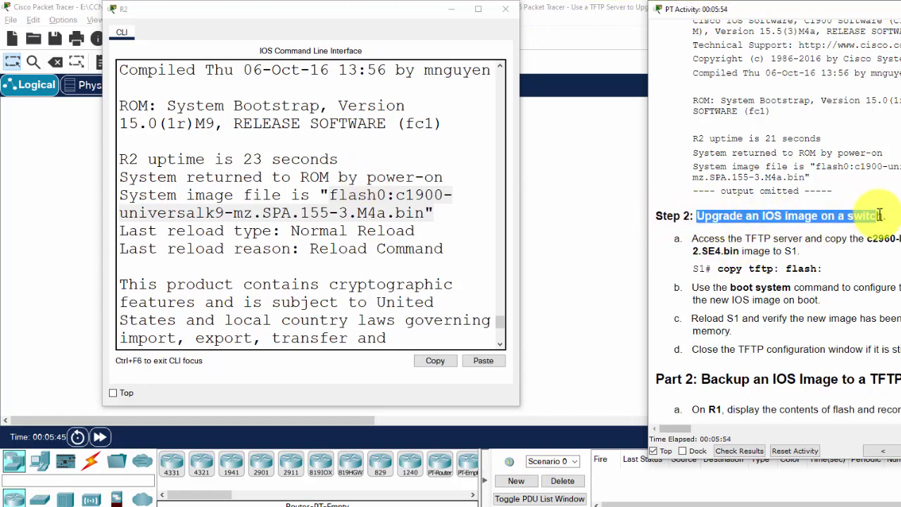
{"action": "left_click", "coordinate": [838, 237]}
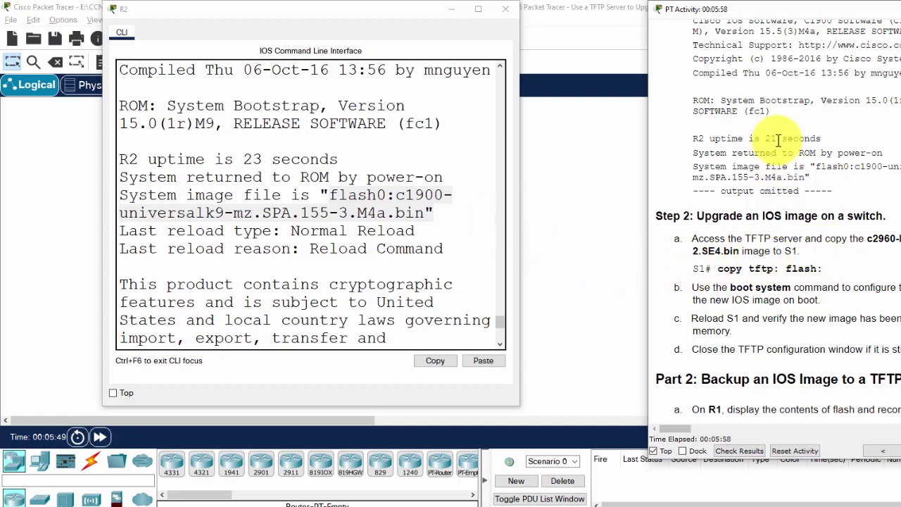
{"action": "left_click_drag", "start_coordinate": [751, 15], "coordinate": [655, 22]}
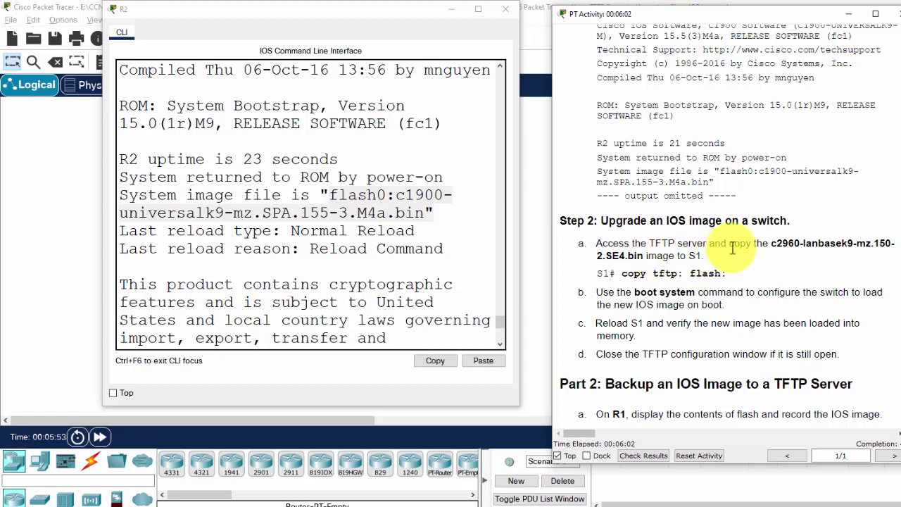
{"action": "left_click_drag", "start_coordinate": [772, 244], "coordinate": [718, 264]}
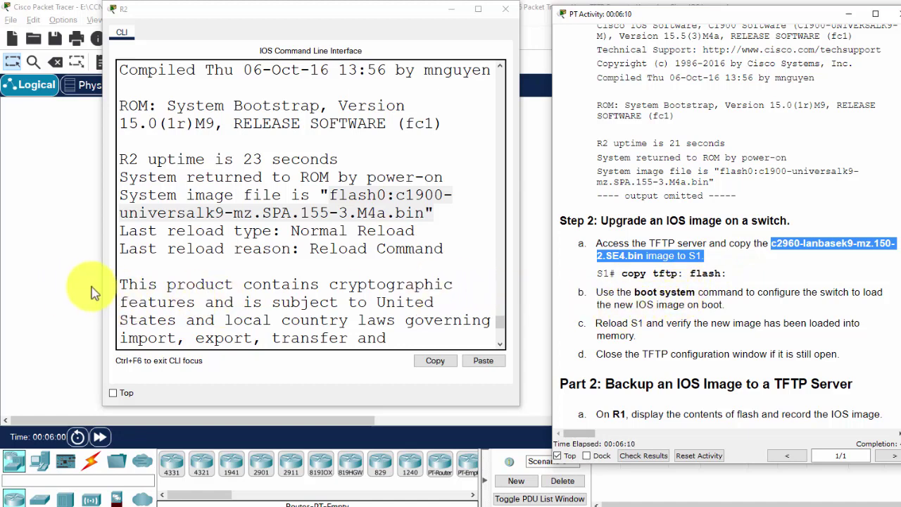
{"action": "left_click", "coordinate": [643, 299]}
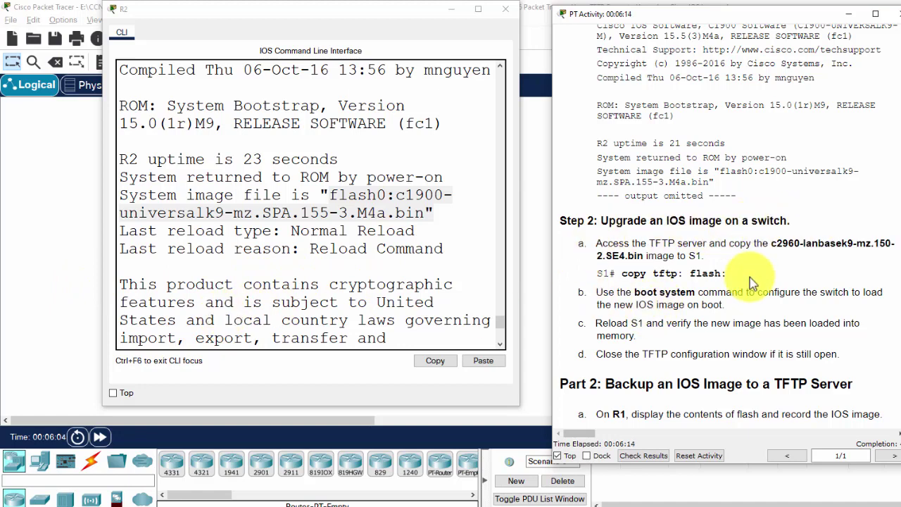
Step: Scroll the instructions to Part 2: Backup an IOS Image to a TFTP Server
{"action": "scroll", "coordinate": [750, 284], "scroll_direction": "down", "scroll_amount": 3}
{"action": "scroll", "coordinate": [750, 284], "scroll_direction": "down", "scroll_amount": 3}
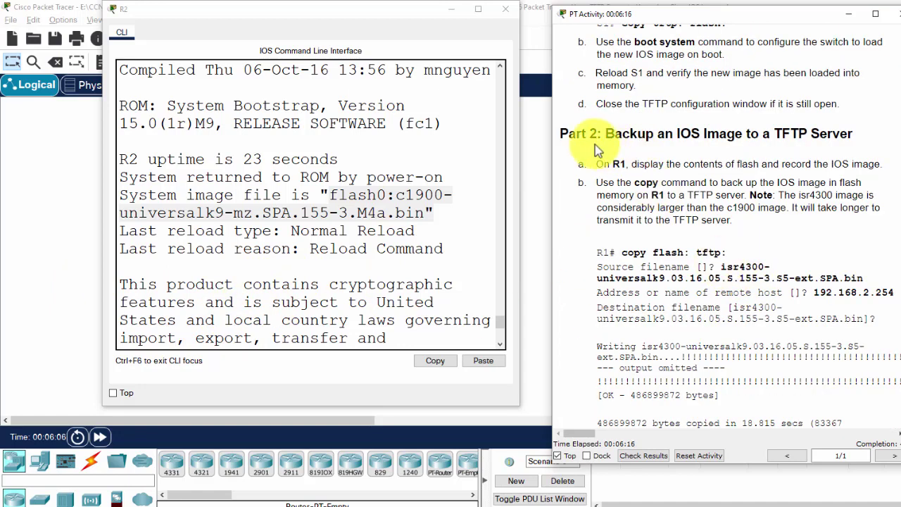
{"action": "left_click_drag", "start_coordinate": [563, 138], "coordinate": [795, 138]}
{"action": "left_click", "coordinate": [671, 169]}
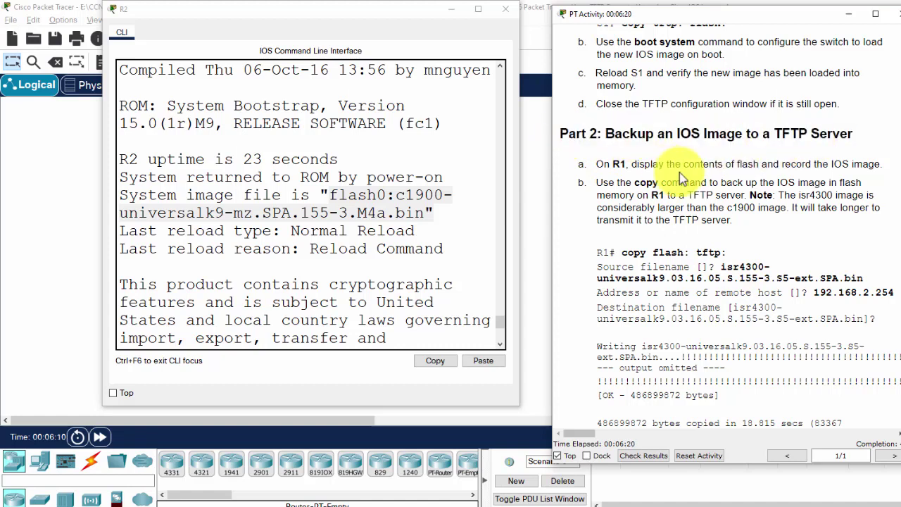
{"action": "left_click", "coordinate": [456, 19]}
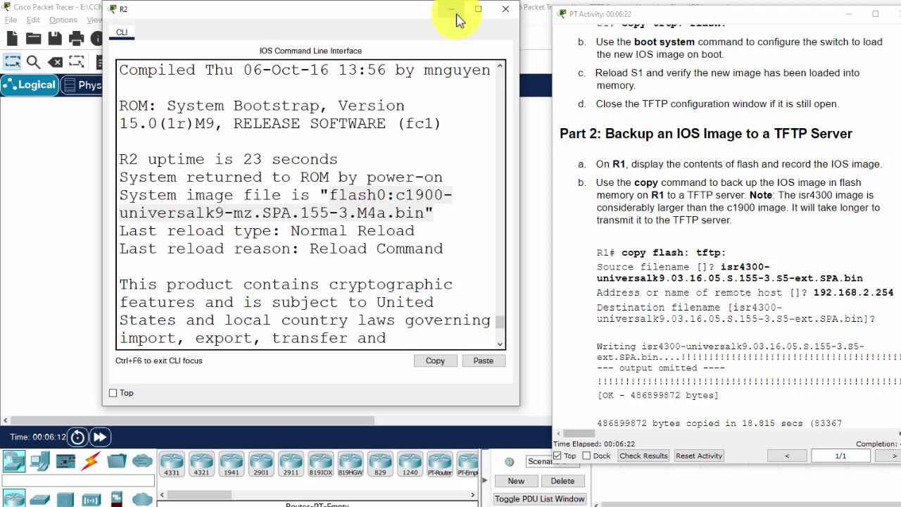
Step: Hide R2's CLI and check the TFTP Server's stored file list
{"action": "left_click", "coordinate": [452, 11]}
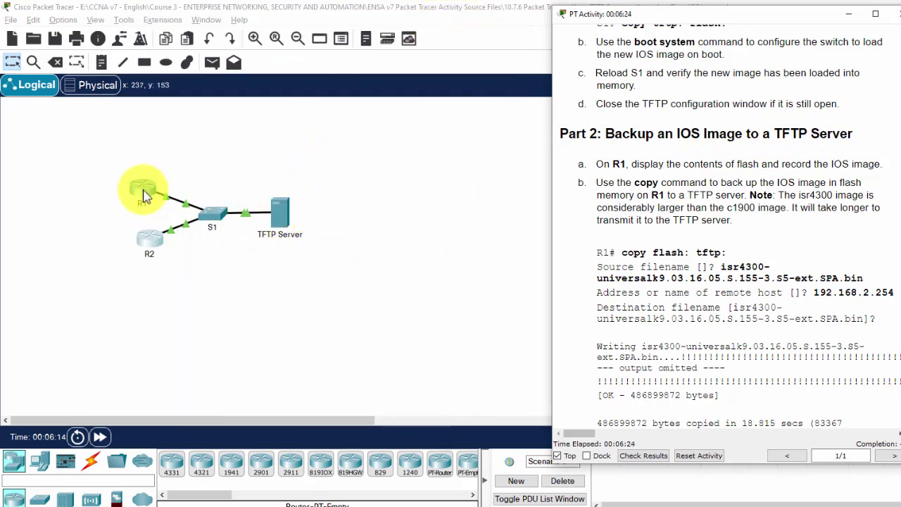
{"action": "left_click", "coordinate": [281, 212]}
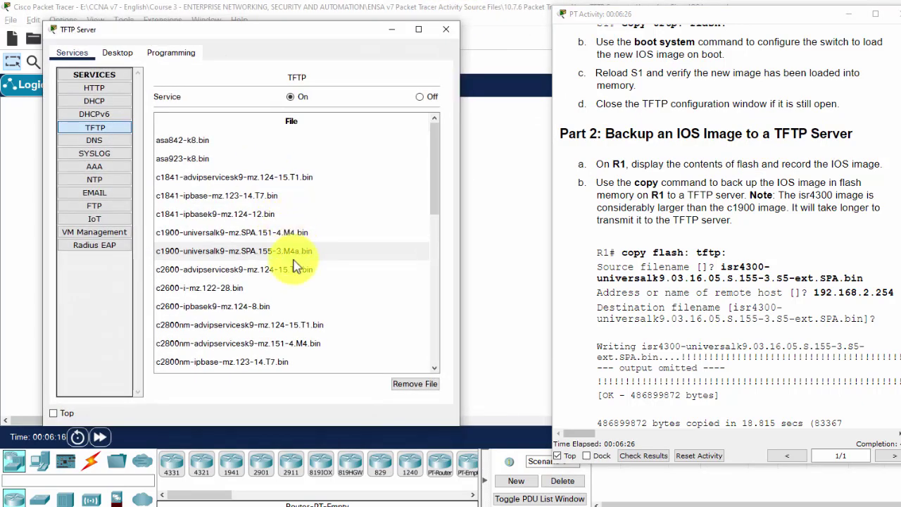
{"action": "left_click_drag", "start_coordinate": [271, 35], "coordinate": [450, 37]}
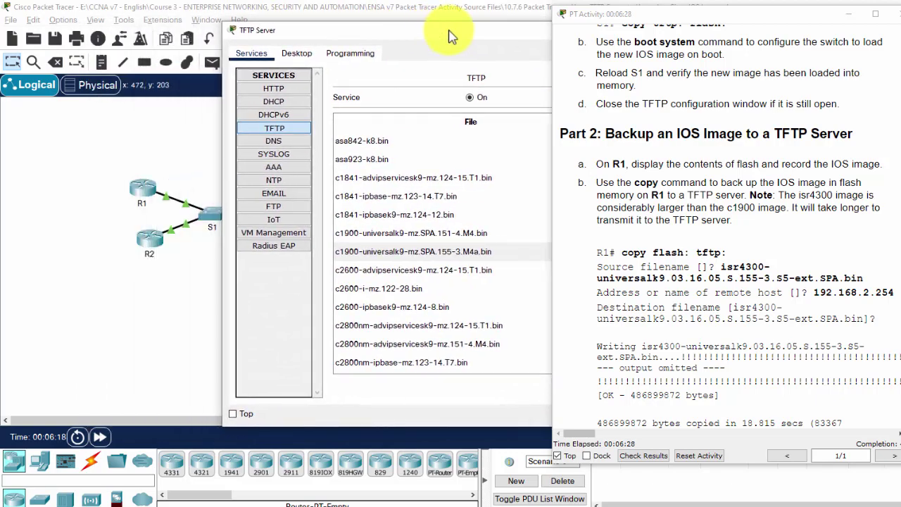
Step: Open R1's CLI and enter privileged mode with en
{"action": "left_click", "coordinate": [141, 191]}
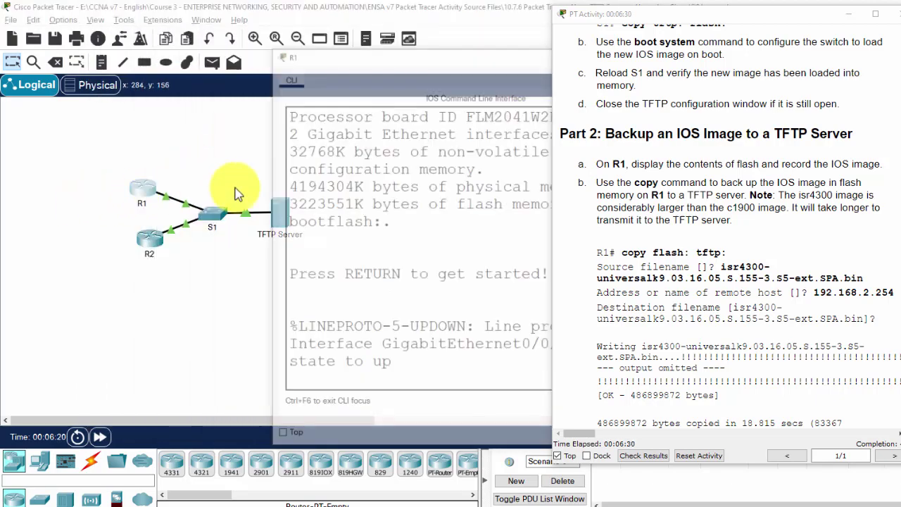
{"action": "left_click_drag", "start_coordinate": [467, 54], "coordinate": [201, 19]}
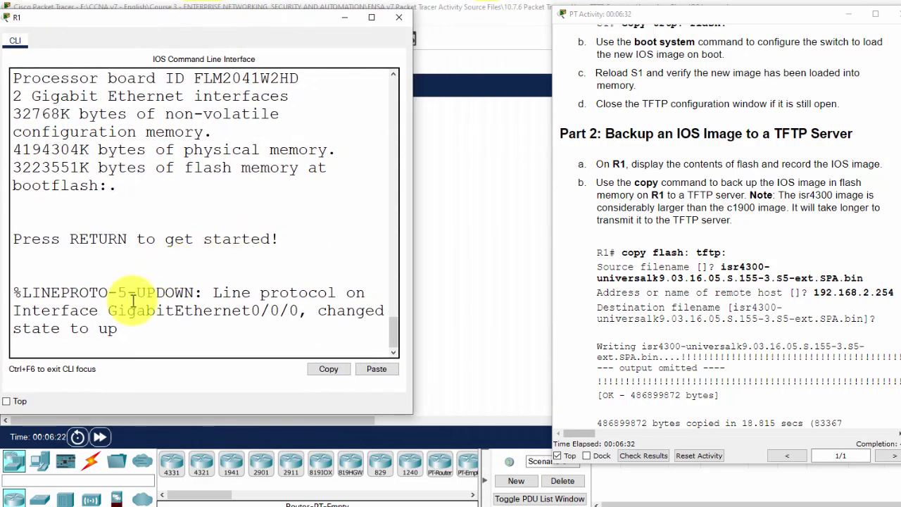
{"action": "scroll", "coordinate": [153, 203], "scroll_direction": "up", "scroll_amount": 5}
{"action": "scroll", "coordinate": [215, 252], "scroll_direction": "down", "scroll_amount": 2}
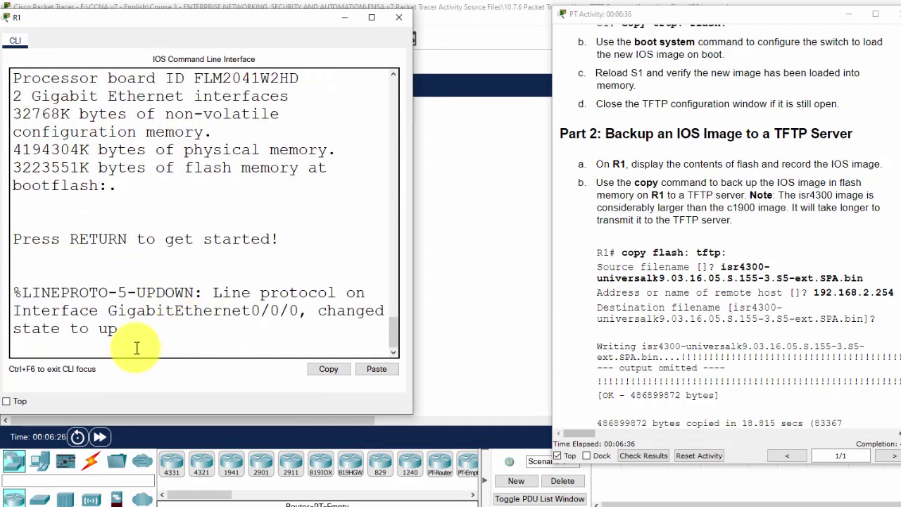
{"action": "key", "text": "Return"}
{"action": "type", "text": "en"}
{"action": "key", "text": "Return"}
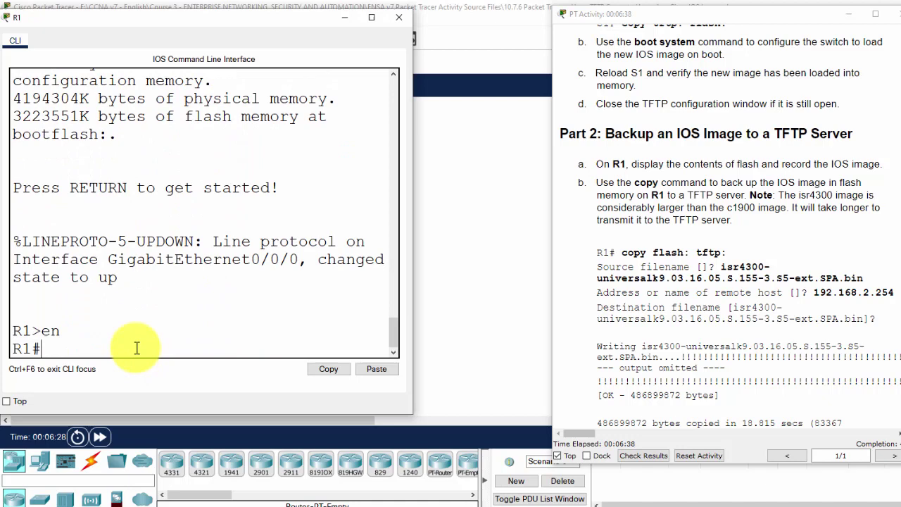
{"action": "left_click", "coordinate": [371, 17]}
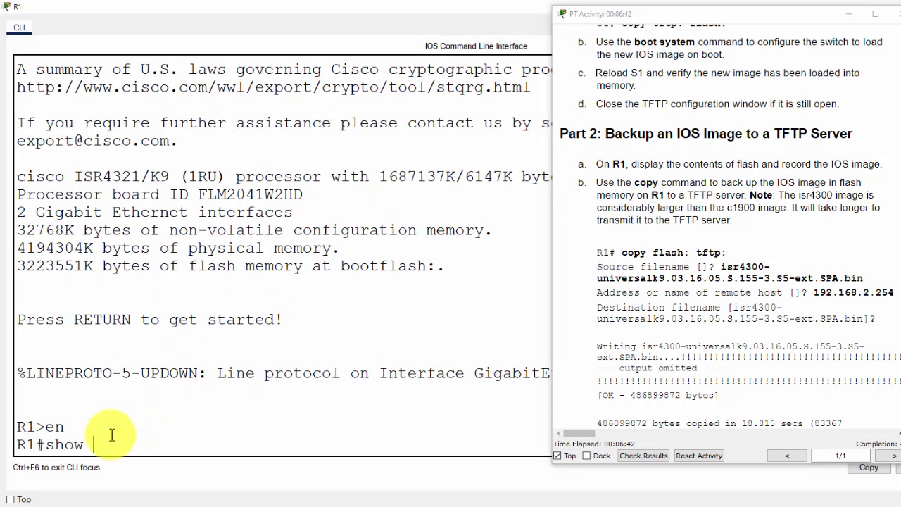
Step: List R1's flash, highlight the isr4300 image filename, and close R1's command line
{"action": "key", "text": "Return"}
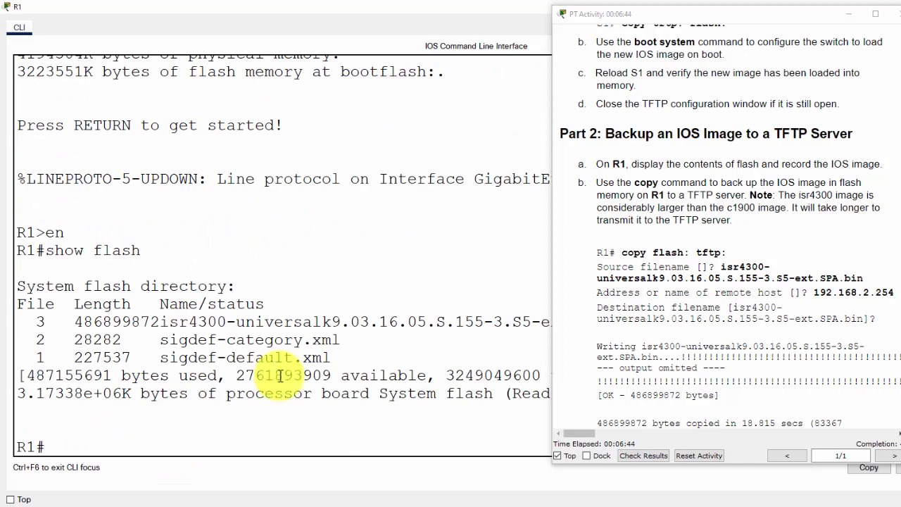
{"action": "left_click", "coordinate": [850, 14]}
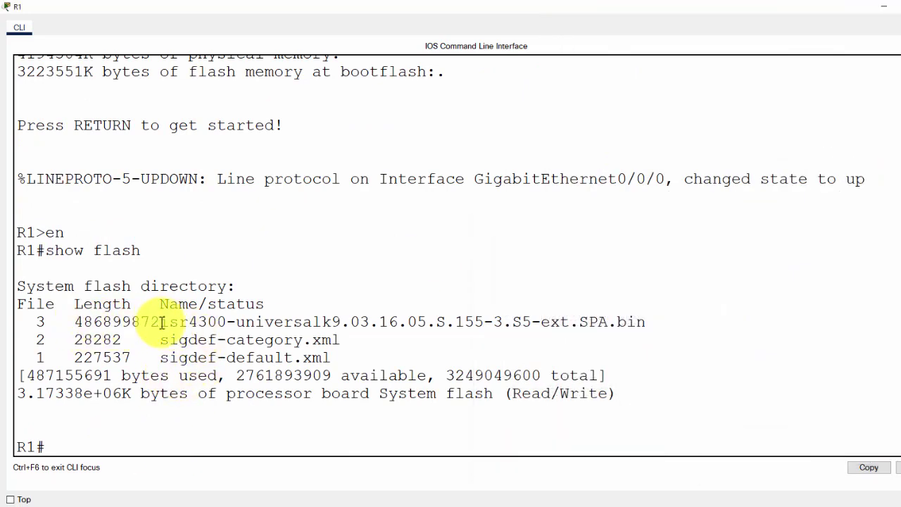
{"action": "left_click_drag", "start_coordinate": [160, 323], "coordinate": [637, 317]}
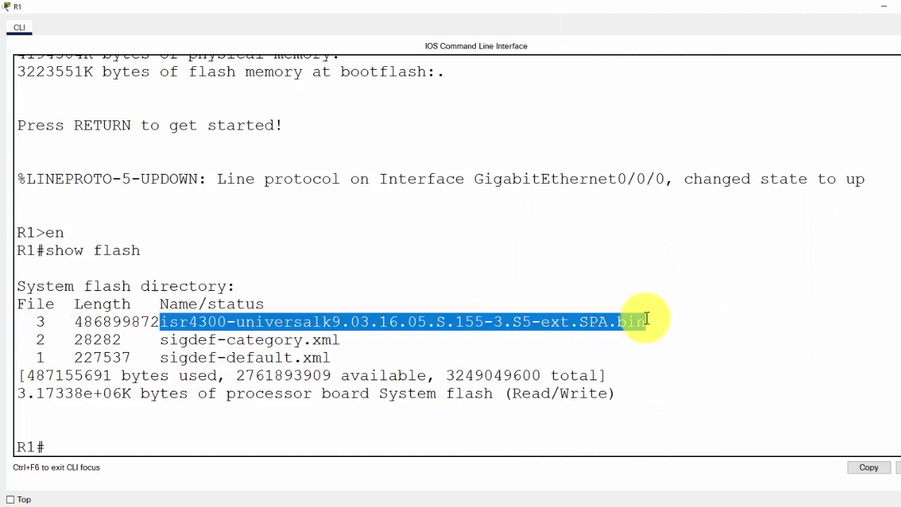
{"action": "left_click", "coordinate": [194, 325]}
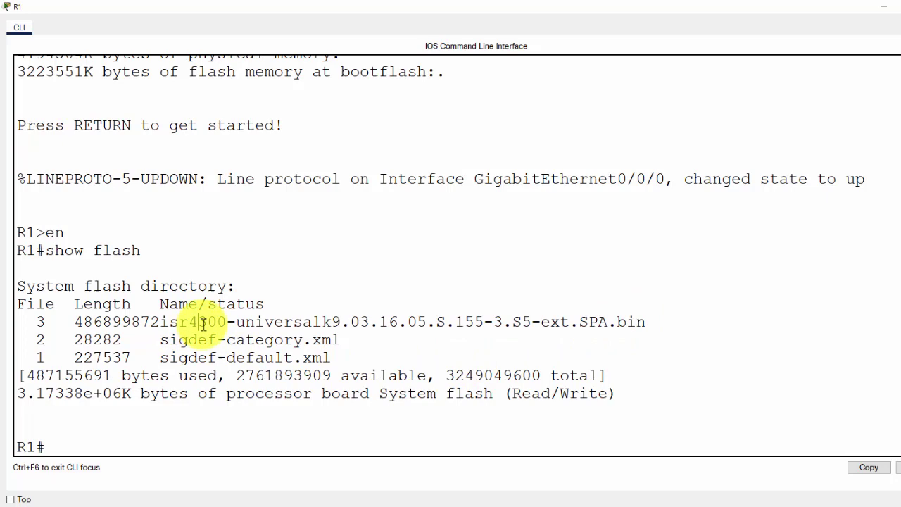
{"action": "double_click", "coordinate": [222, 326]}
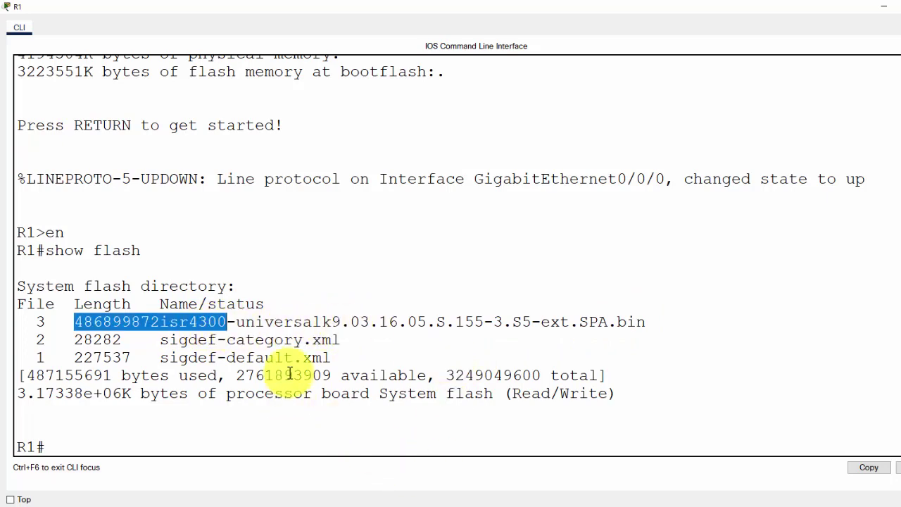
{"action": "left_click", "coordinate": [880, 9]}
{"action": "left_click", "coordinate": [292, 208]}
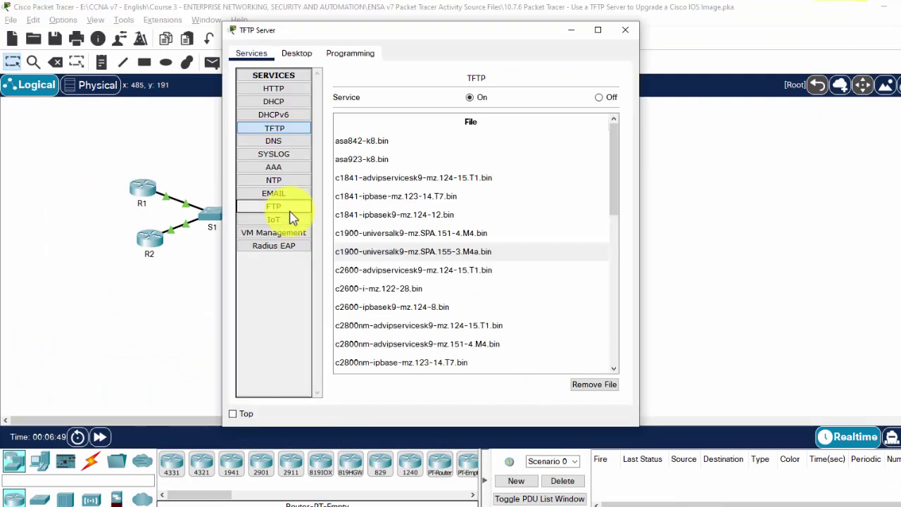
{"action": "scroll", "coordinate": [381, 275], "scroll_direction": "down", "scroll_amount": 10}
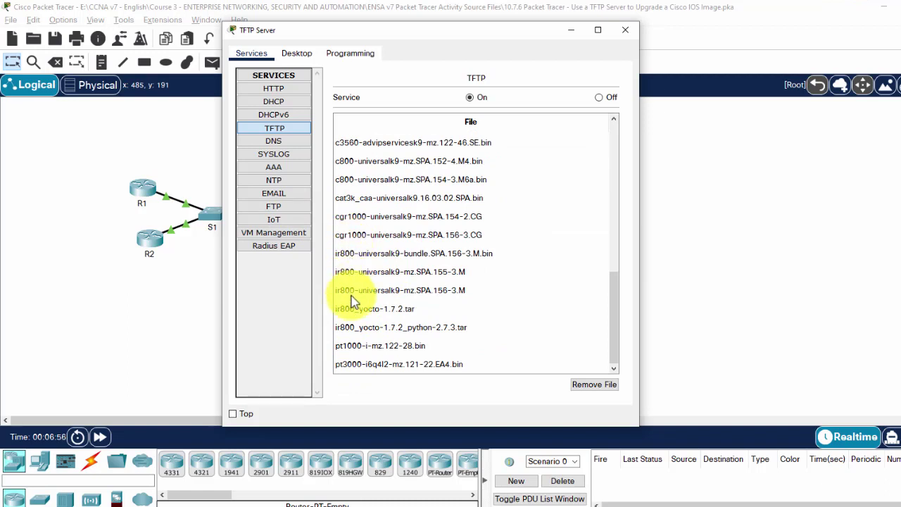
{"action": "left_click_drag", "start_coordinate": [434, 39], "coordinate": [590, 44]}
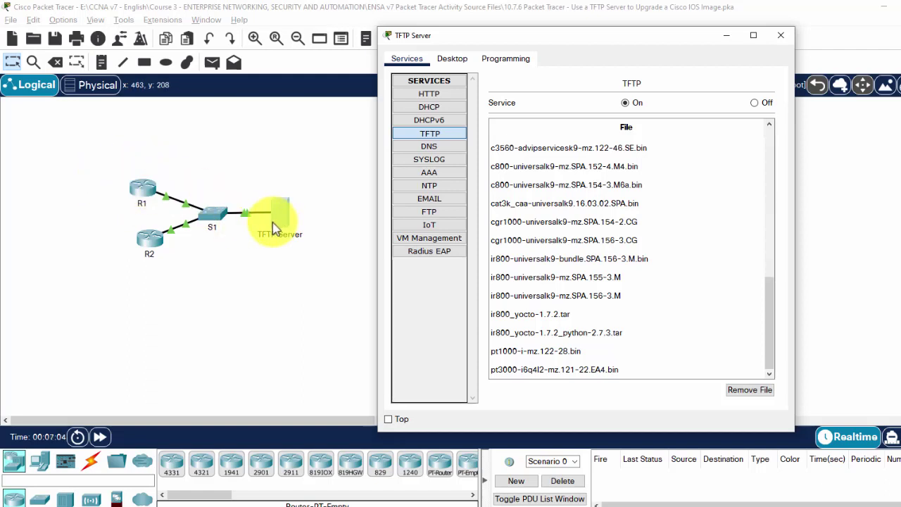
Step: Find the copy flash command in the lab instructions and reopen R1's command line
{"action": "left_click", "coordinate": [142, 192]}
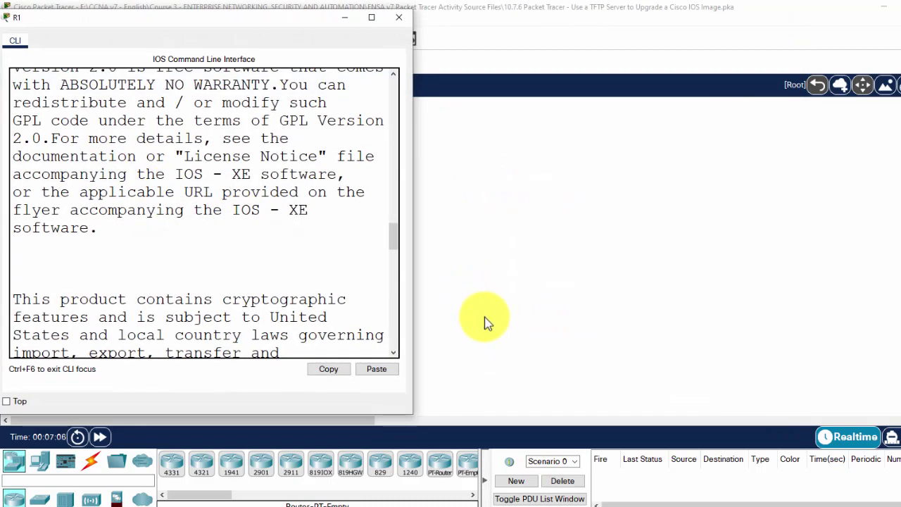
{"action": "scroll", "coordinate": [251, 298], "scroll_direction": "down", "scroll_amount": 3}
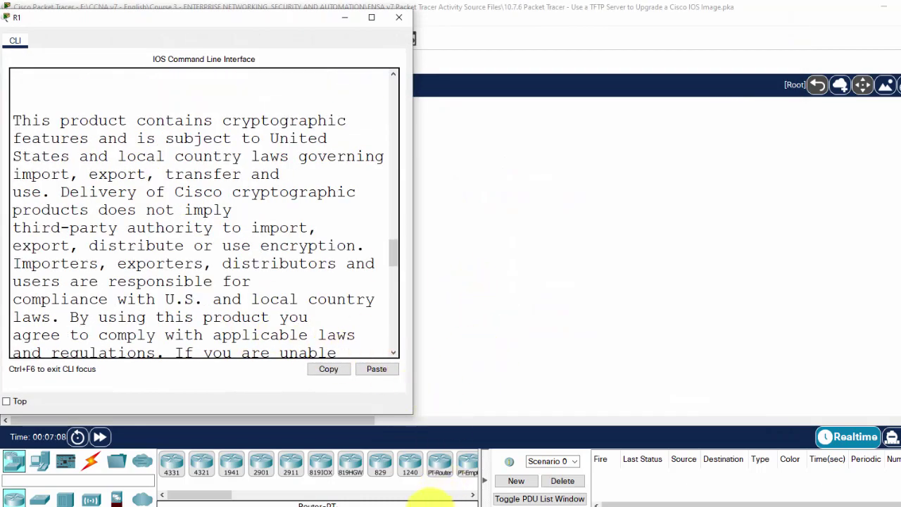
{"action": "left_click", "coordinate": [316, 474]}
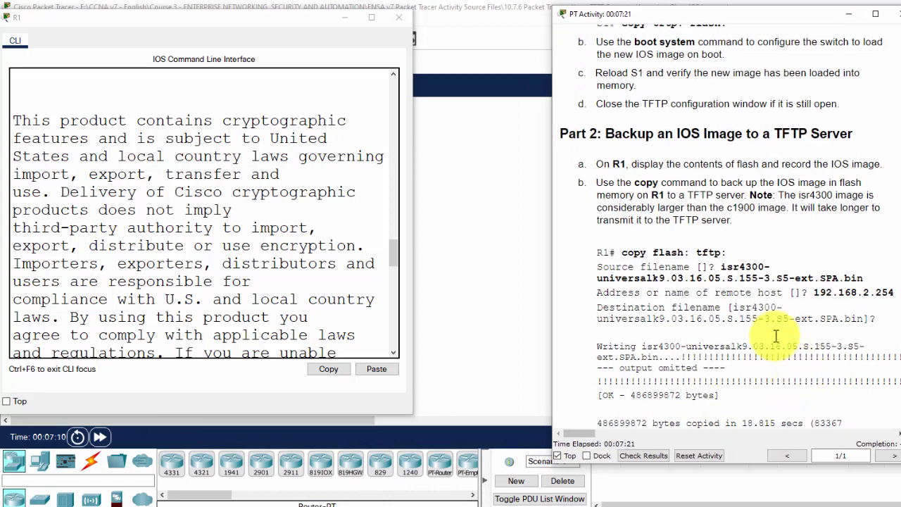
{"action": "scroll", "coordinate": [734, 289], "scroll_direction": "down", "scroll_amount": 1}
{"action": "scroll", "coordinate": [735, 289], "scroll_direction": "down", "scroll_amount": 2}
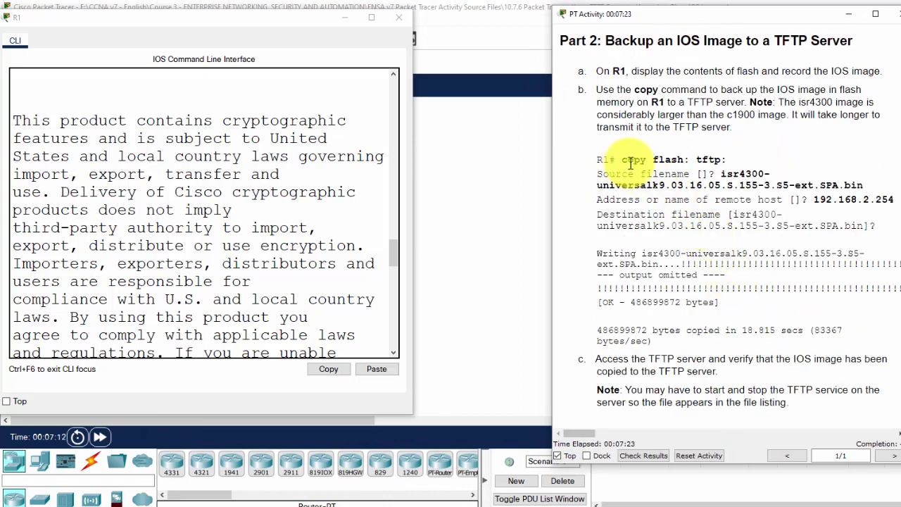
{"action": "left_click_drag", "start_coordinate": [632, 164], "coordinate": [729, 161]}
{"action": "left_click", "coordinate": [446, 178]}
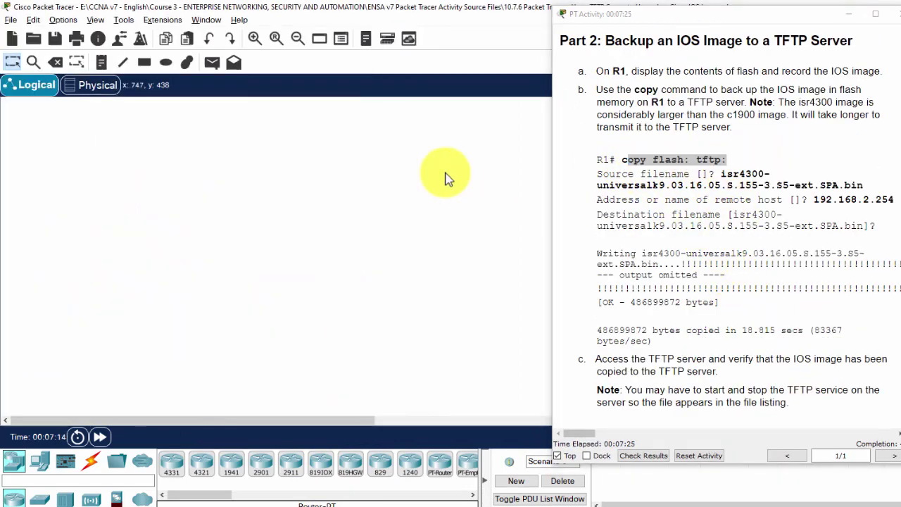
{"action": "left_click", "coordinate": [135, 191]}
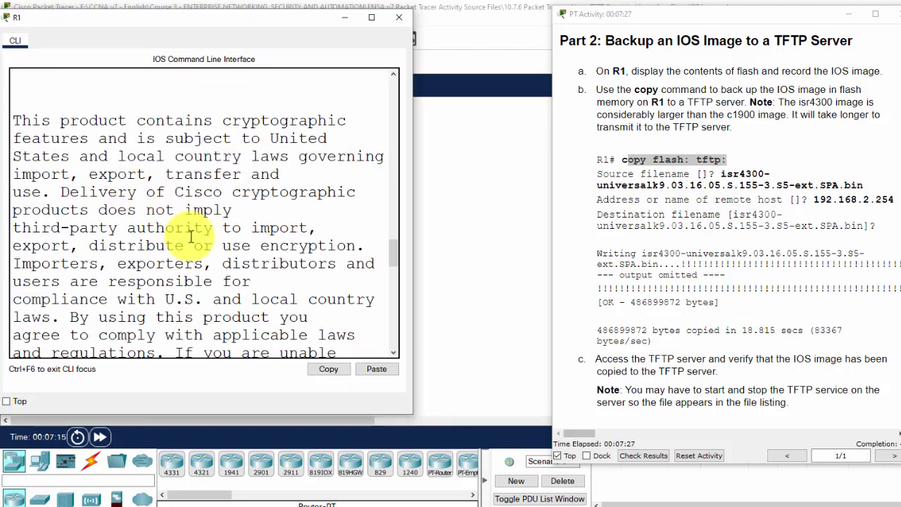
Step: Enter privileged mode on R1 with en and run show flash
{"action": "key", "text": "Return"}
{"action": "type", "text": "en"}
{"action": "key", "text": "Return"}
{"action": "type", "text": "show flash"}
{"action": "key", "text": "Return"}
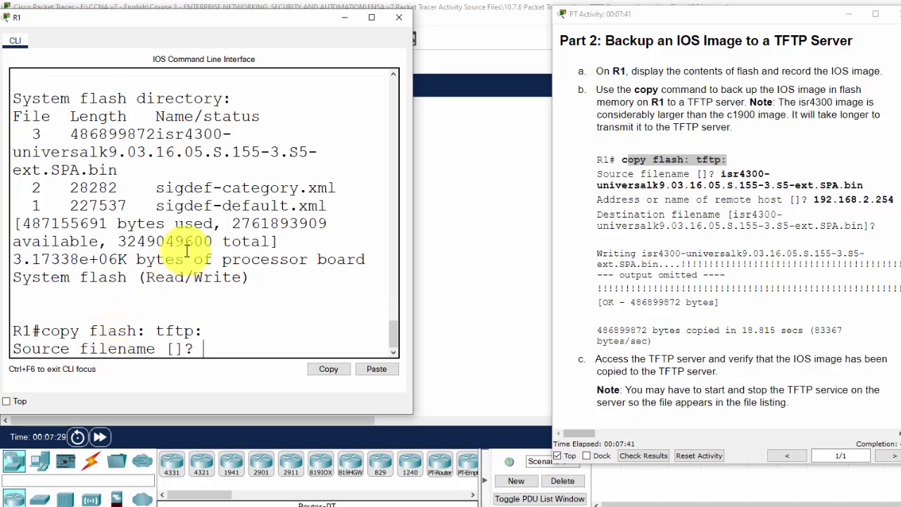
Step: Copy the isr4300 image filename from the flash listing to use at the source filename prompt
{"action": "scroll", "coordinate": [187, 250], "scroll_direction": "up", "scroll_amount": 1}
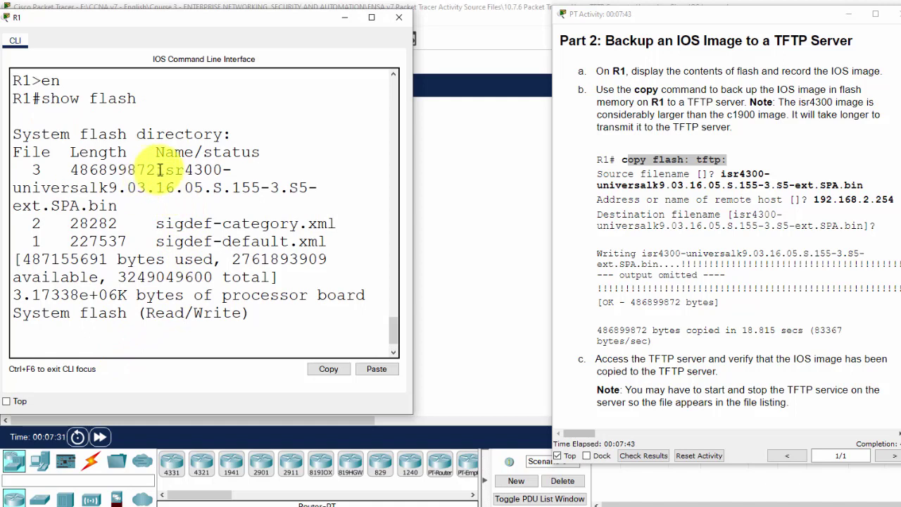
{"action": "left_click_drag", "start_coordinate": [158, 170], "coordinate": [210, 203]}
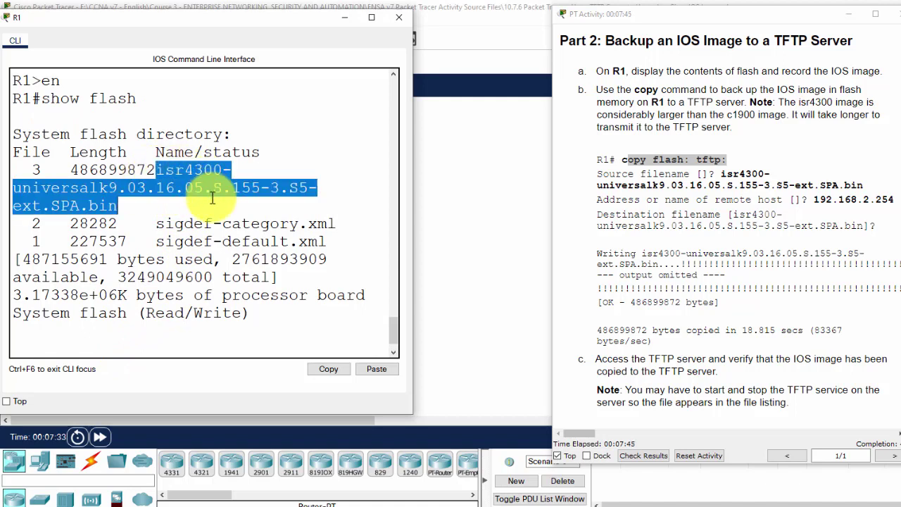
{"action": "left_click", "coordinate": [326, 371]}
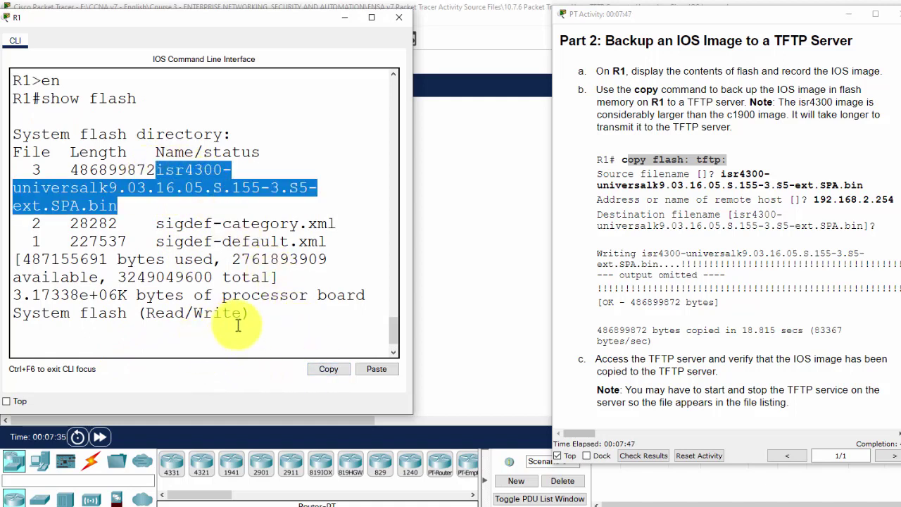
{"action": "scroll", "coordinate": [232, 328], "scroll_direction": "down", "scroll_amount": 1}
{"action": "left_click", "coordinate": [236, 345]}
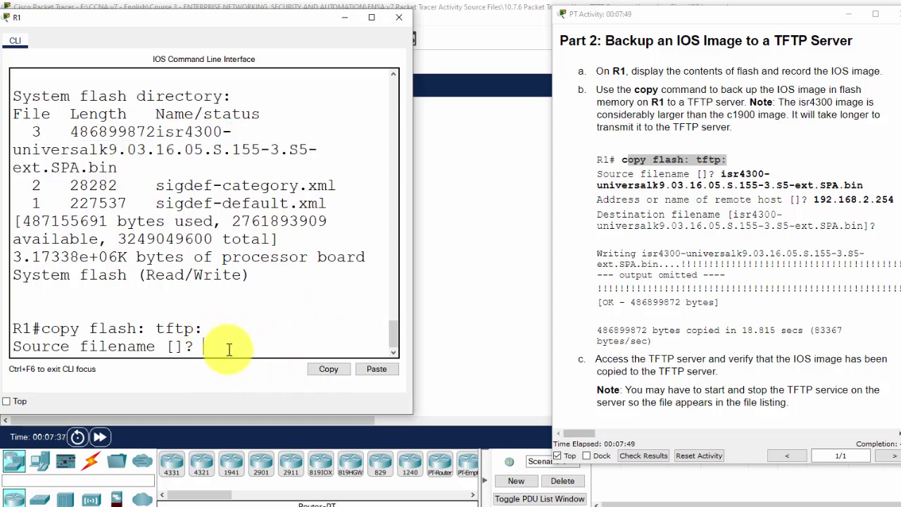
Step: Paste the isr4300 filename as source, target TFTP host 192.168.2.254, and keep the default destination name
{"action": "key", "text": "ctrl+v"}
{"action": "key", "text": "Return"}
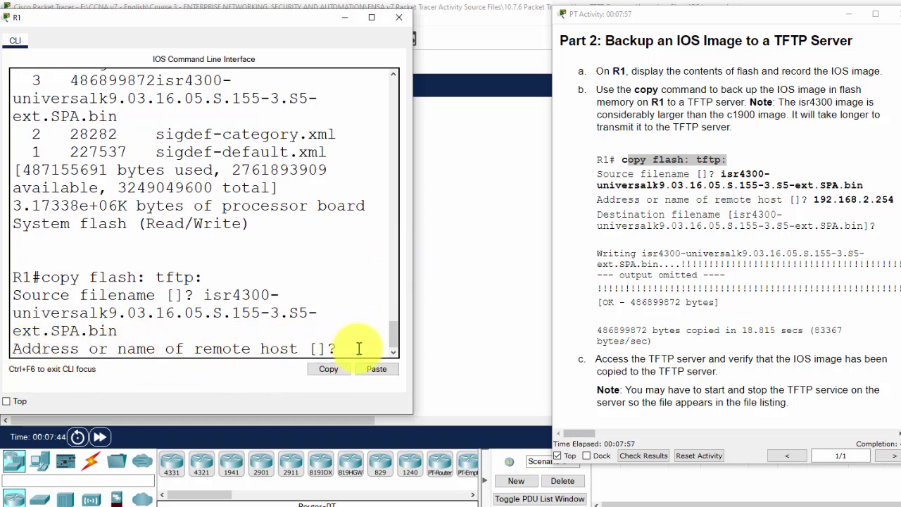
{"action": "type", "text": "192.168.2.254"}
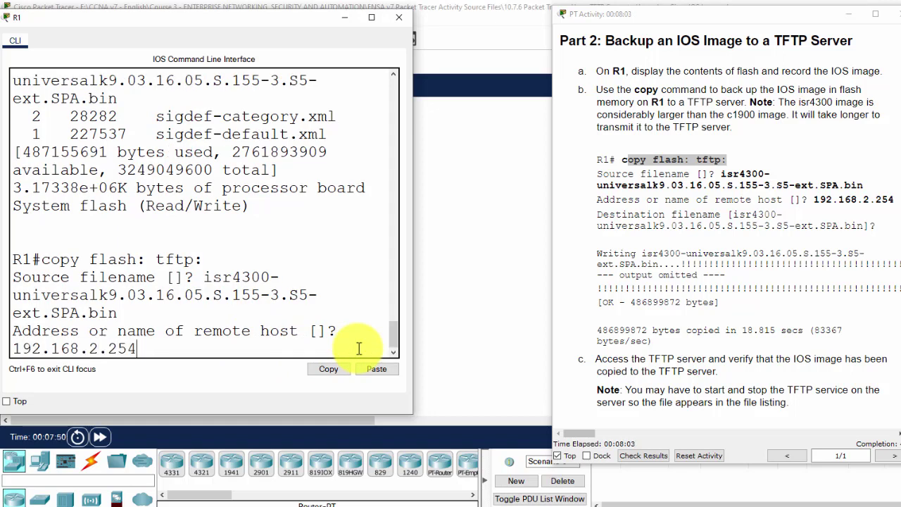
{"action": "key", "text": "Return"}
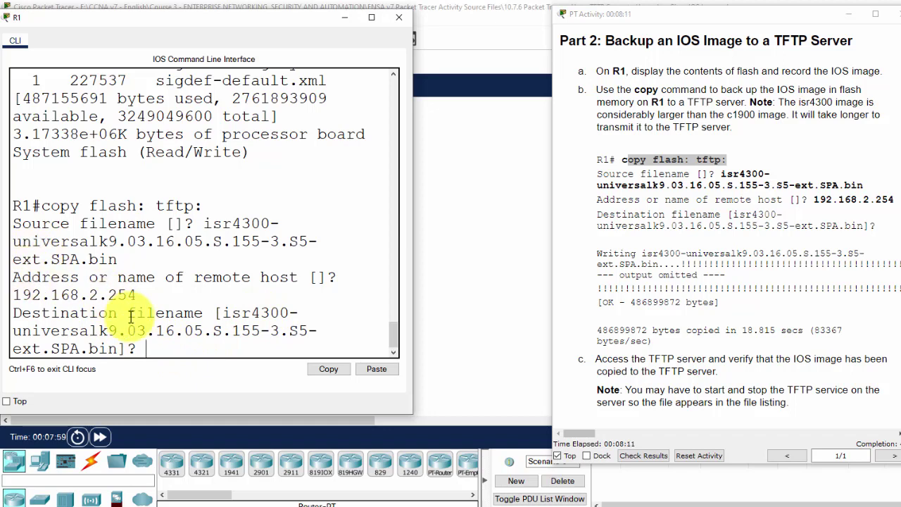
{"action": "key", "text": "Return"}
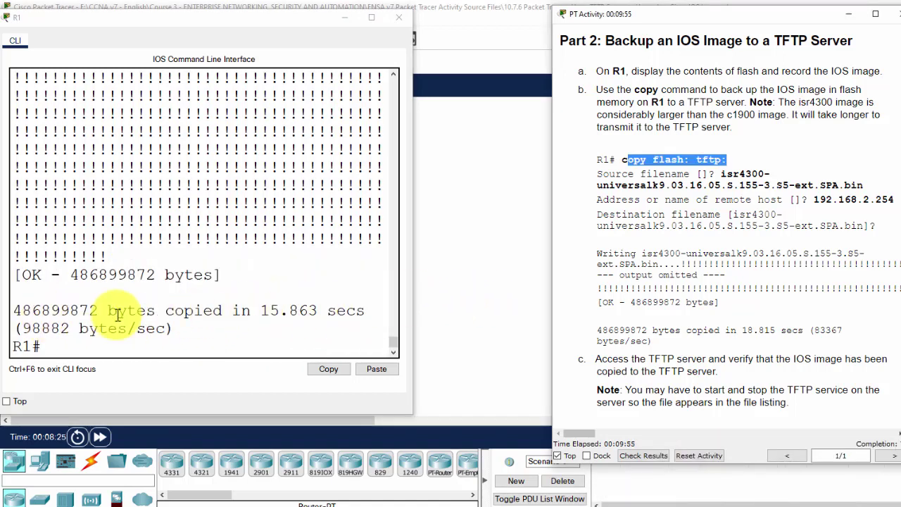
{"action": "left_click", "coordinate": [457, 326]}
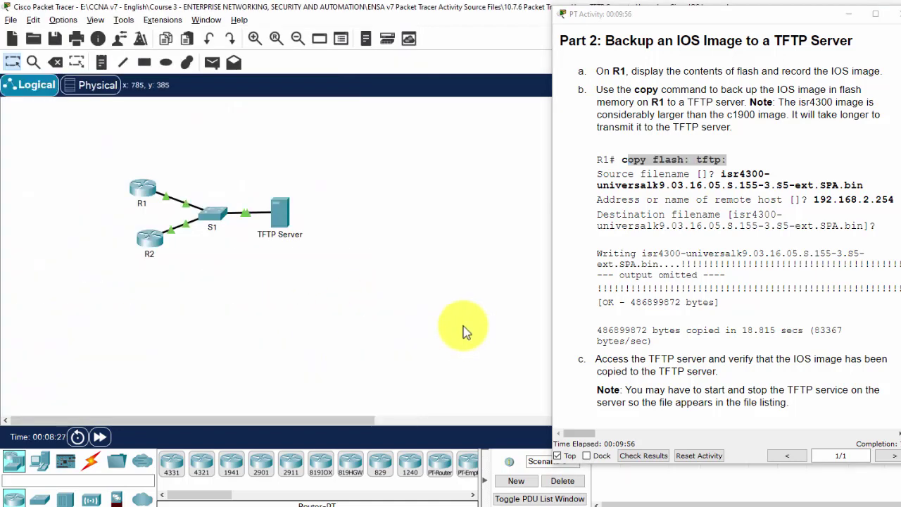
{"action": "left_click", "coordinate": [281, 213]}
{"action": "left_click_drag", "start_coordinate": [510, 39], "coordinate": [147, 16]}
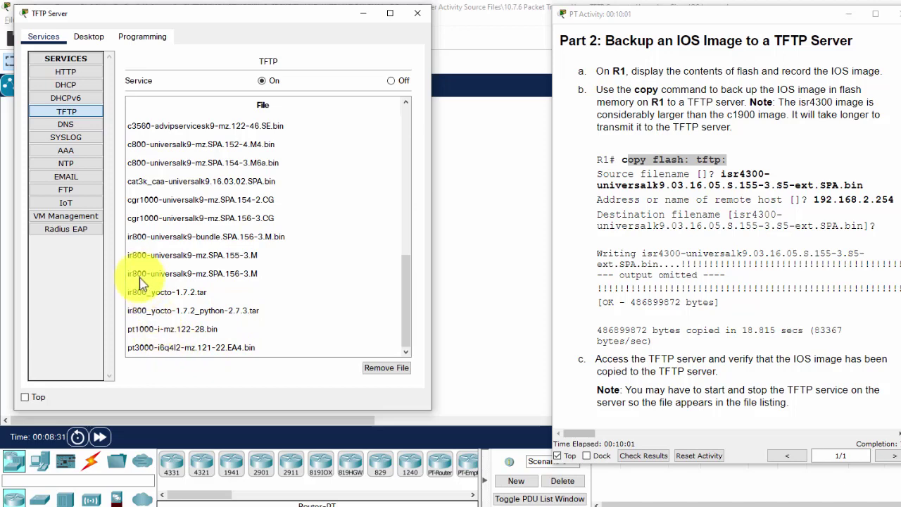
{"action": "scroll", "coordinate": [158, 281], "scroll_direction": "up", "scroll_amount": 2}
{"action": "scroll", "coordinate": [163, 288], "scroll_direction": "down", "scroll_amount": 2}
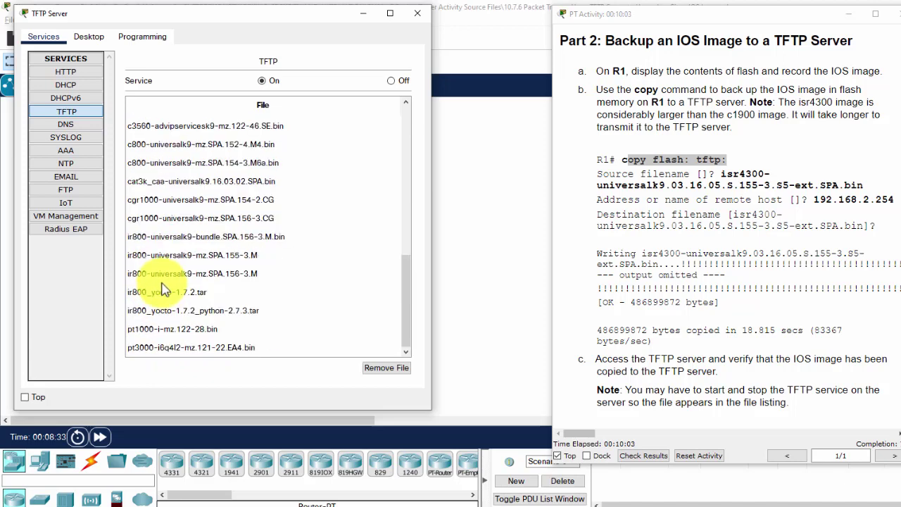
{"action": "left_click_drag", "start_coordinate": [153, 282], "coordinate": [146, 218]}
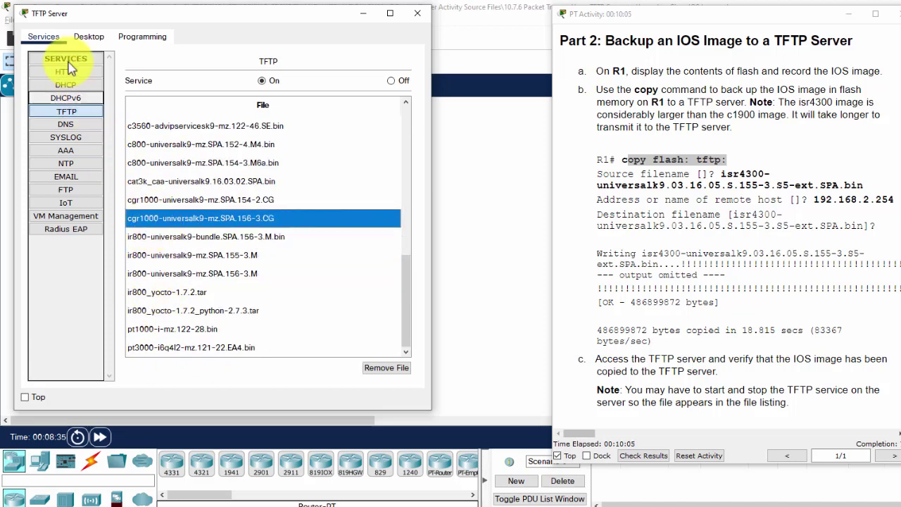
{"action": "left_click", "coordinate": [67, 124]}
{"action": "left_click", "coordinate": [67, 111]}
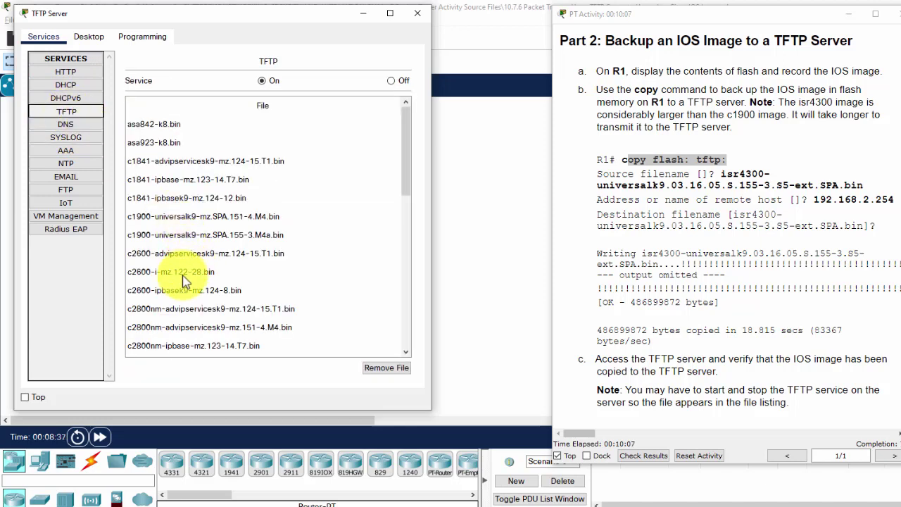
{"action": "scroll", "coordinate": [181, 296], "scroll_direction": "down", "scroll_amount": 3}
{"action": "scroll", "coordinate": [181, 296], "scroll_direction": "down", "scroll_amount": 5}
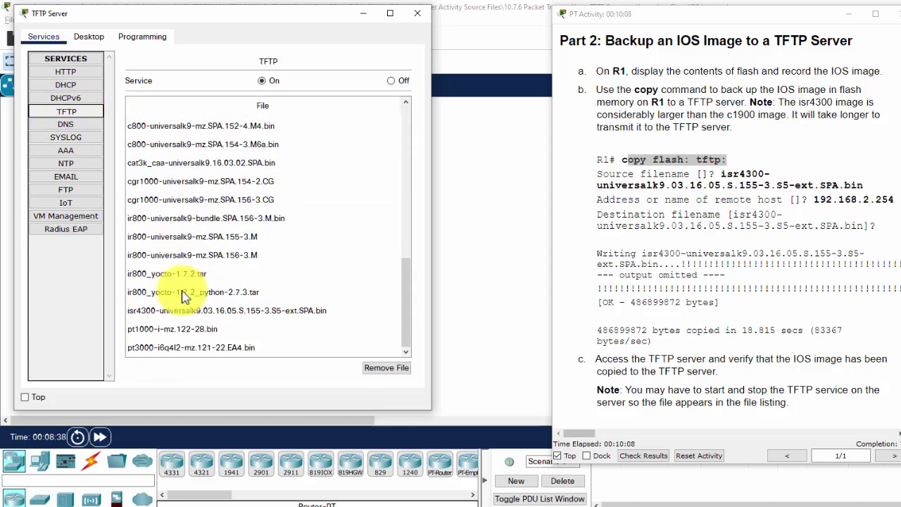
{"action": "left_click", "coordinate": [154, 313]}
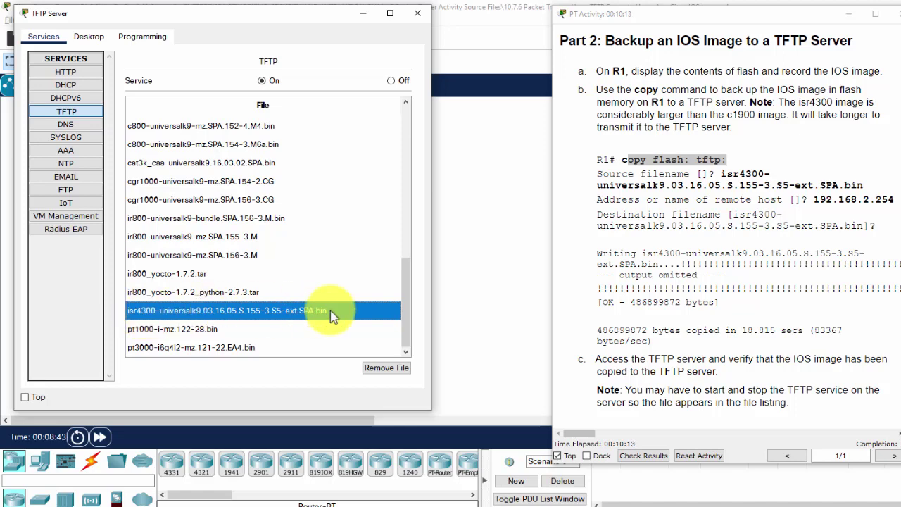
{"action": "left_click", "coordinate": [363, 20]}
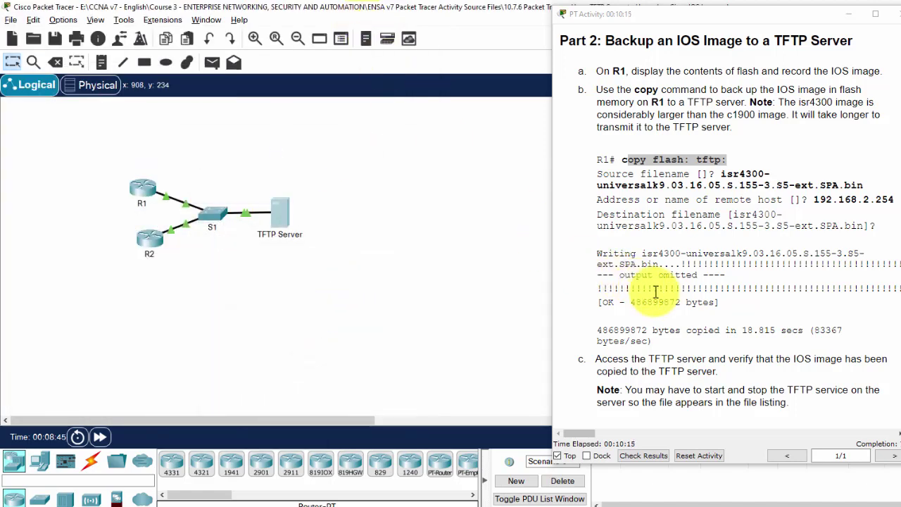